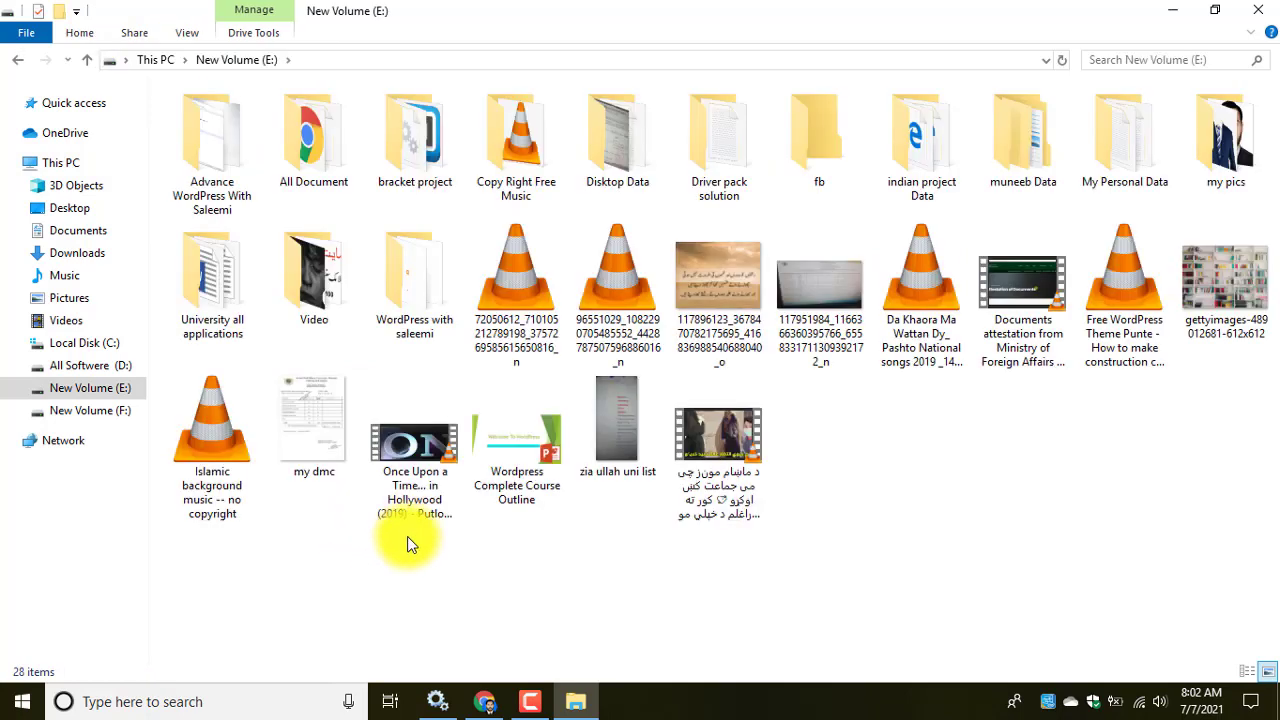
# Step: Open the Wordpress Complete Course Outline presentation and look through the course topics on slides 2 and 3
pyautogui.click(505, 475)
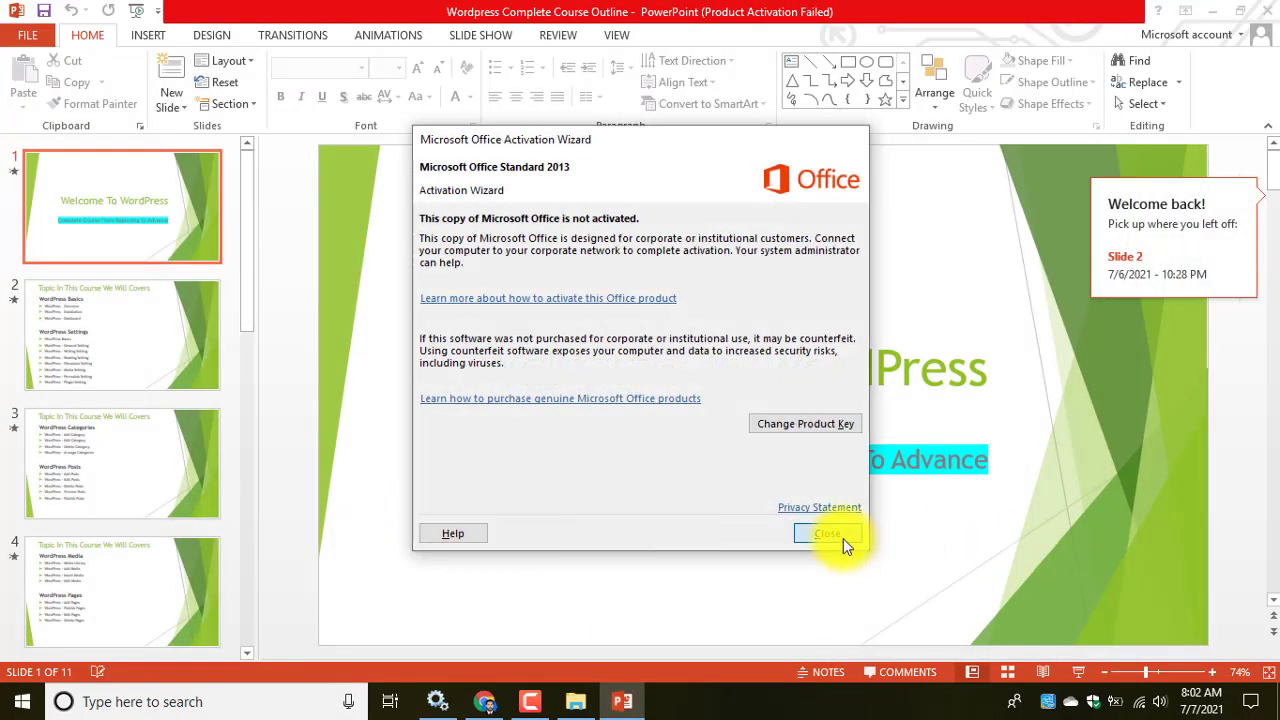
pyautogui.click(840, 537)
pyautogui.click(69, 371)
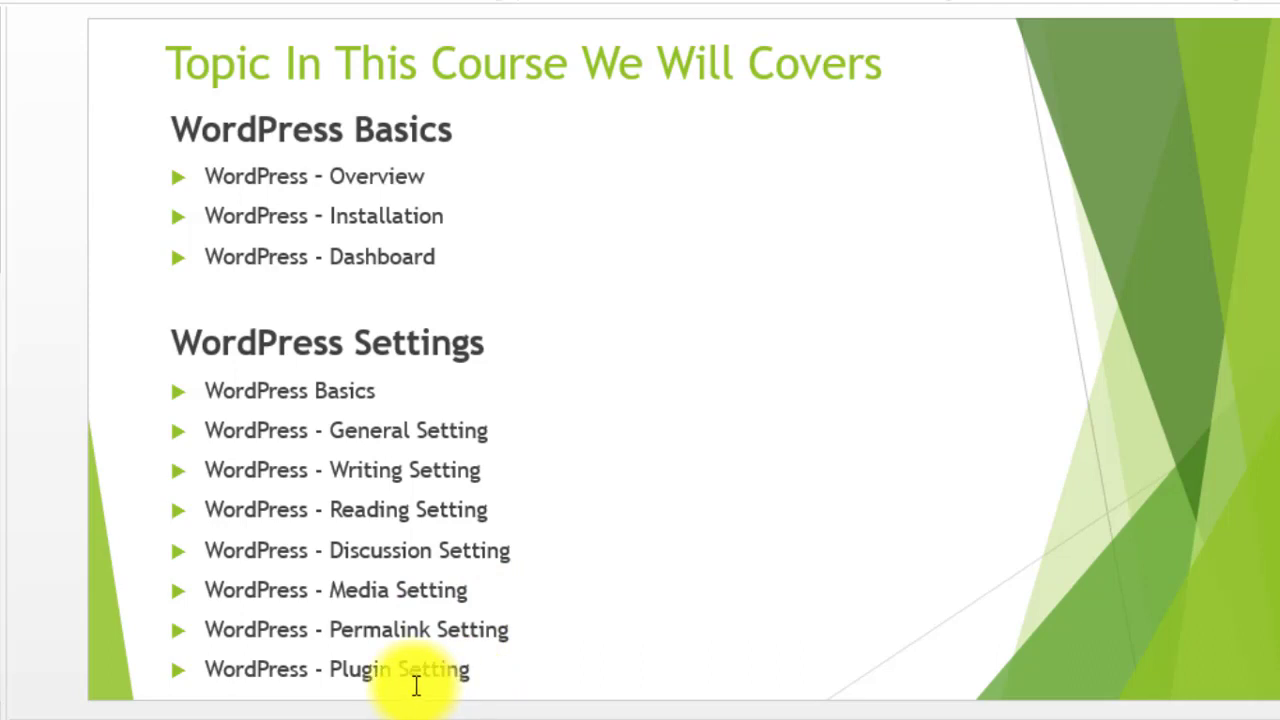
pyautogui.press('Right')
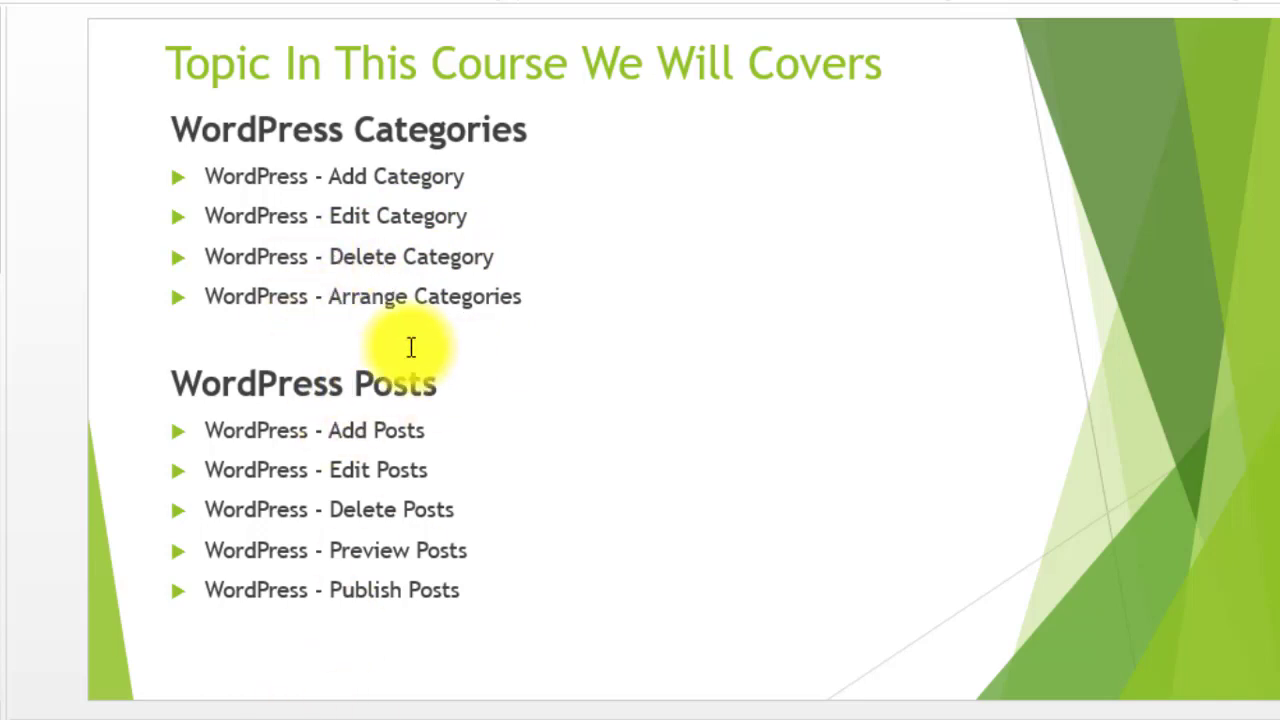
# Step: Switch to the WordPress dashboard in Chrome and take a look at the site's front page
pyautogui.click(485, 701)
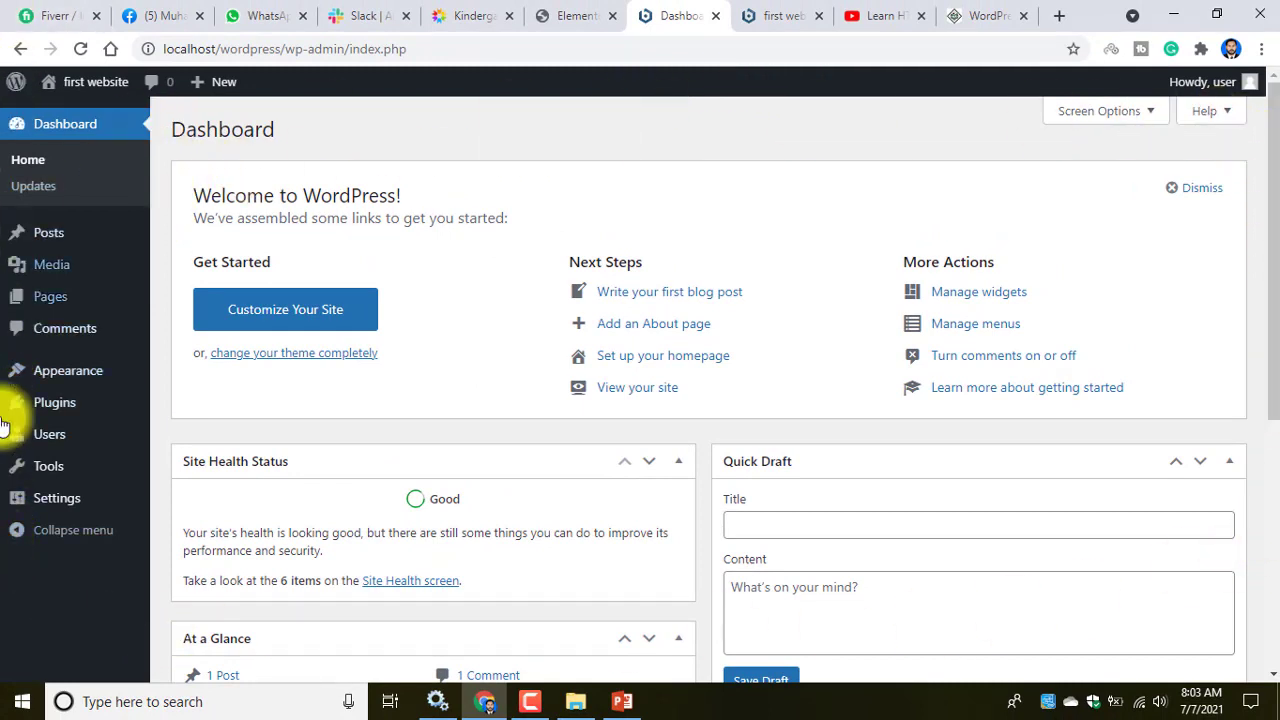
pyautogui.click(778, 16)
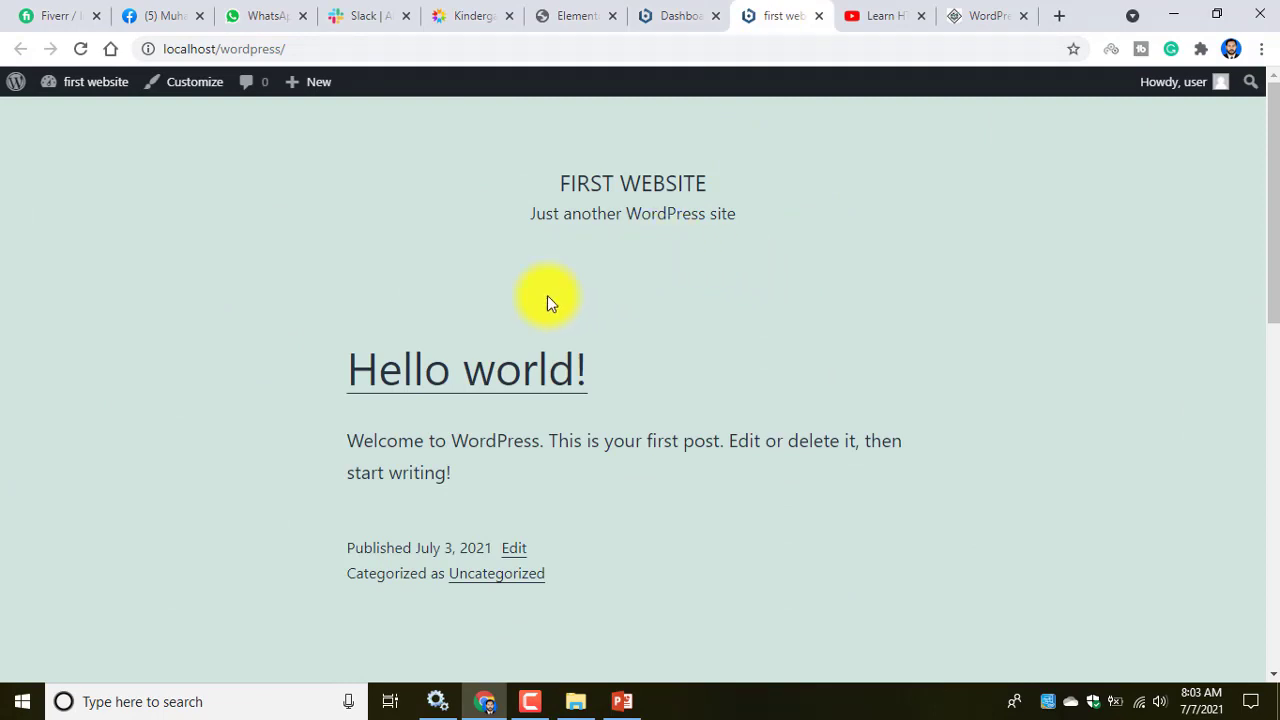
pyautogui.click(676, 14)
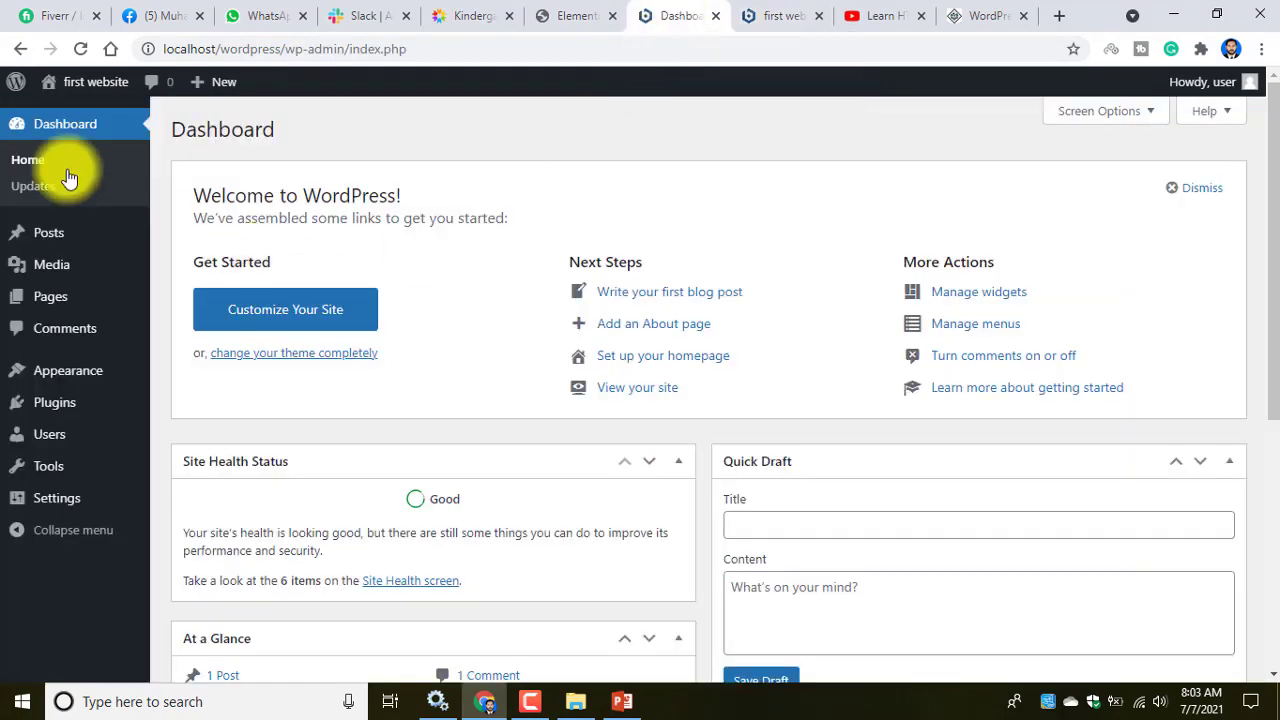
# Step: Open the Categories page for posts from the WordPress dashboard
pyautogui.moveTo(80, 475)
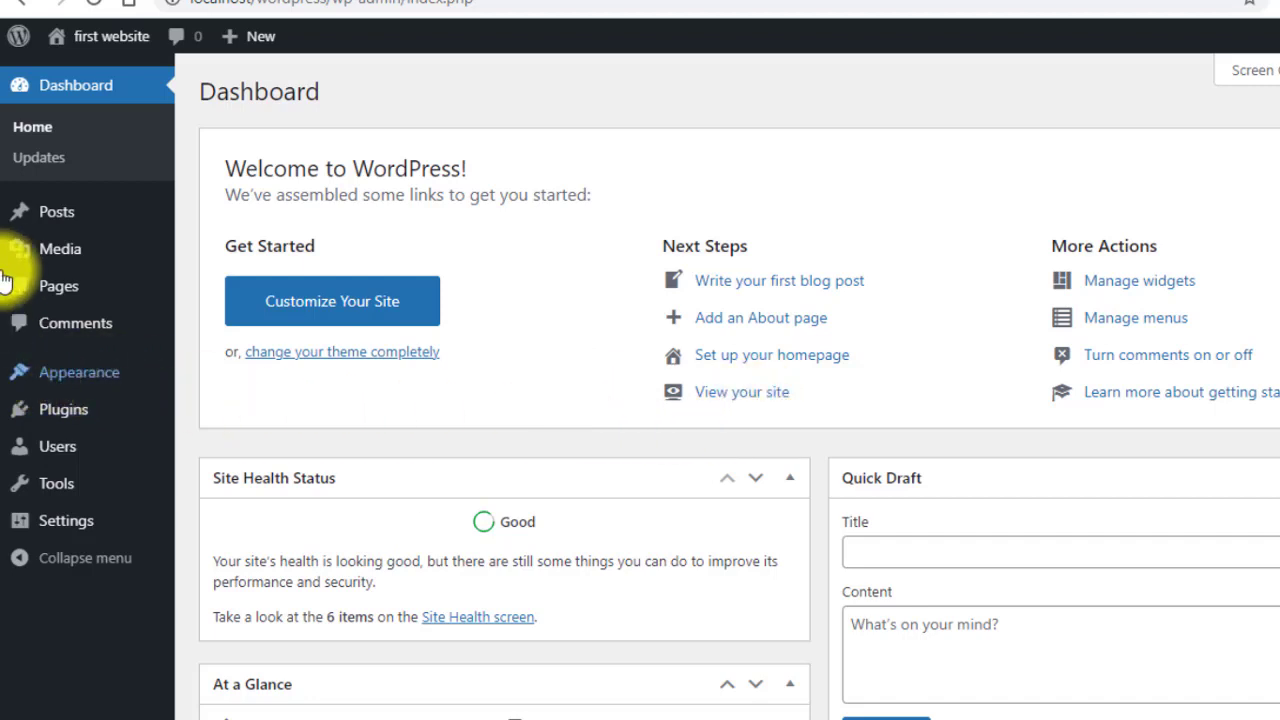
pyautogui.moveTo(75, 225)
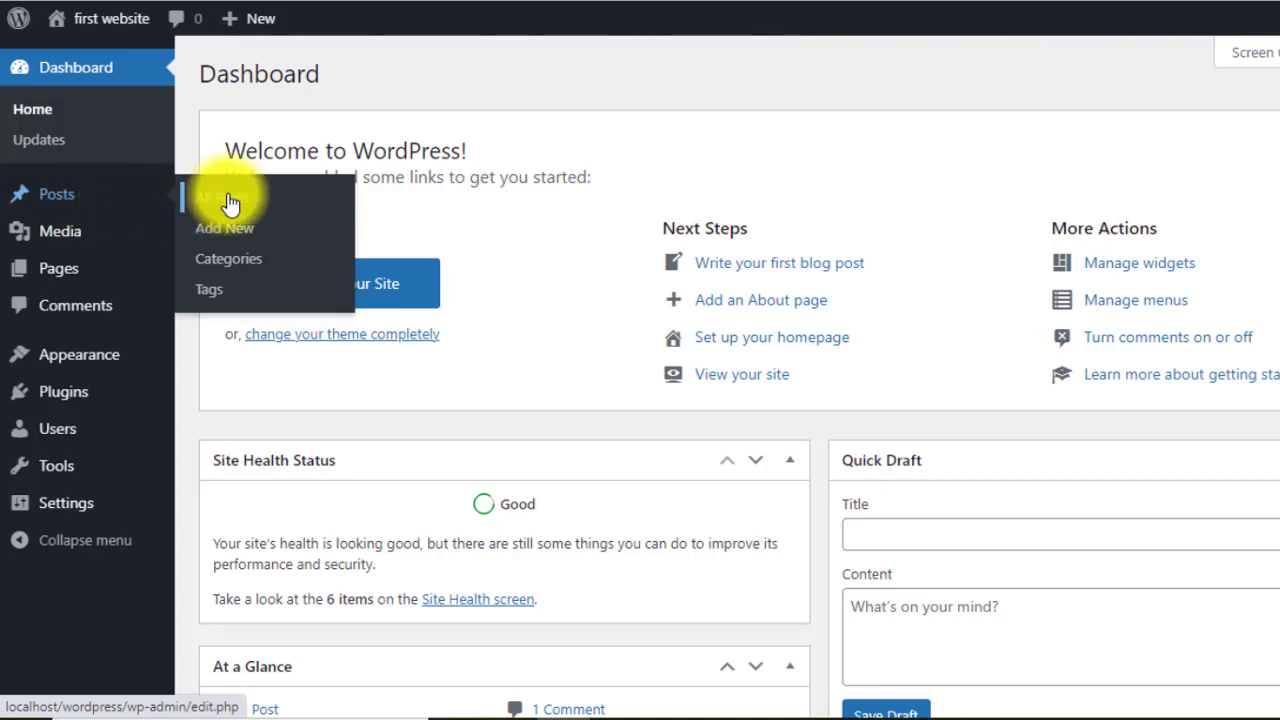
pyautogui.click(265, 272)
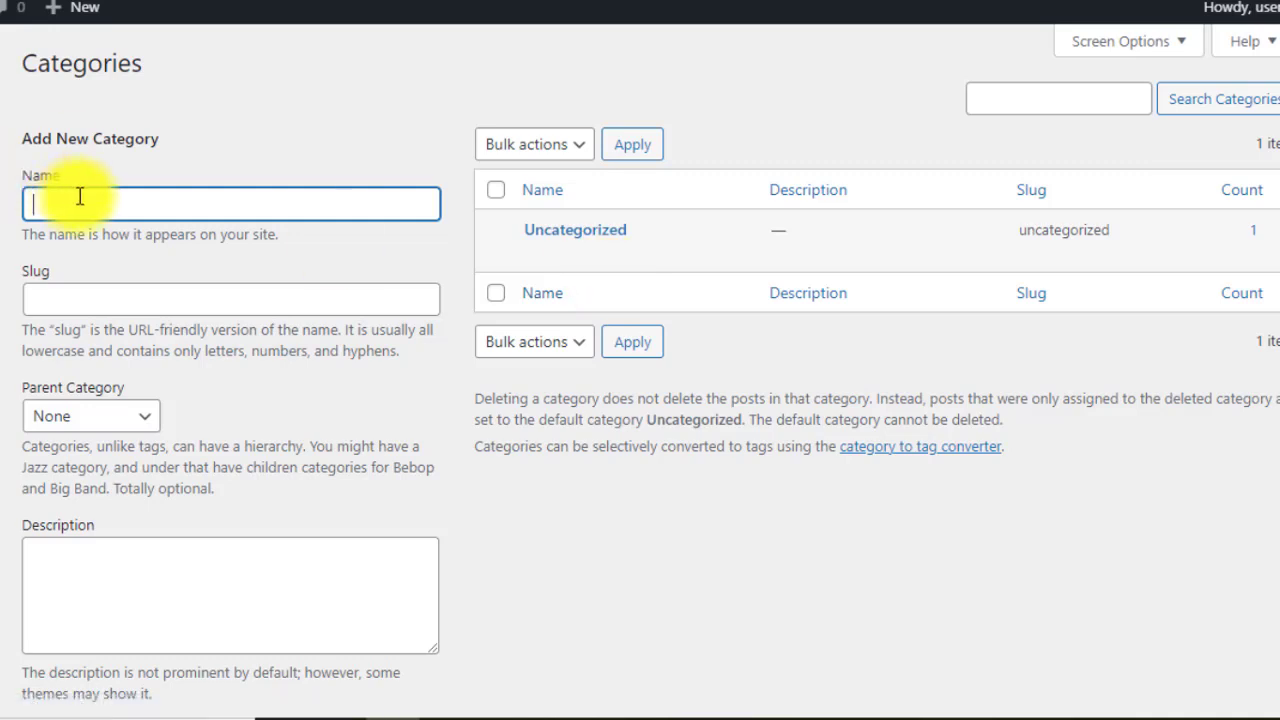
# Step: Open the Uncategorized category for editing and rename it to Pakistan
pyautogui.moveTo(500, 251)
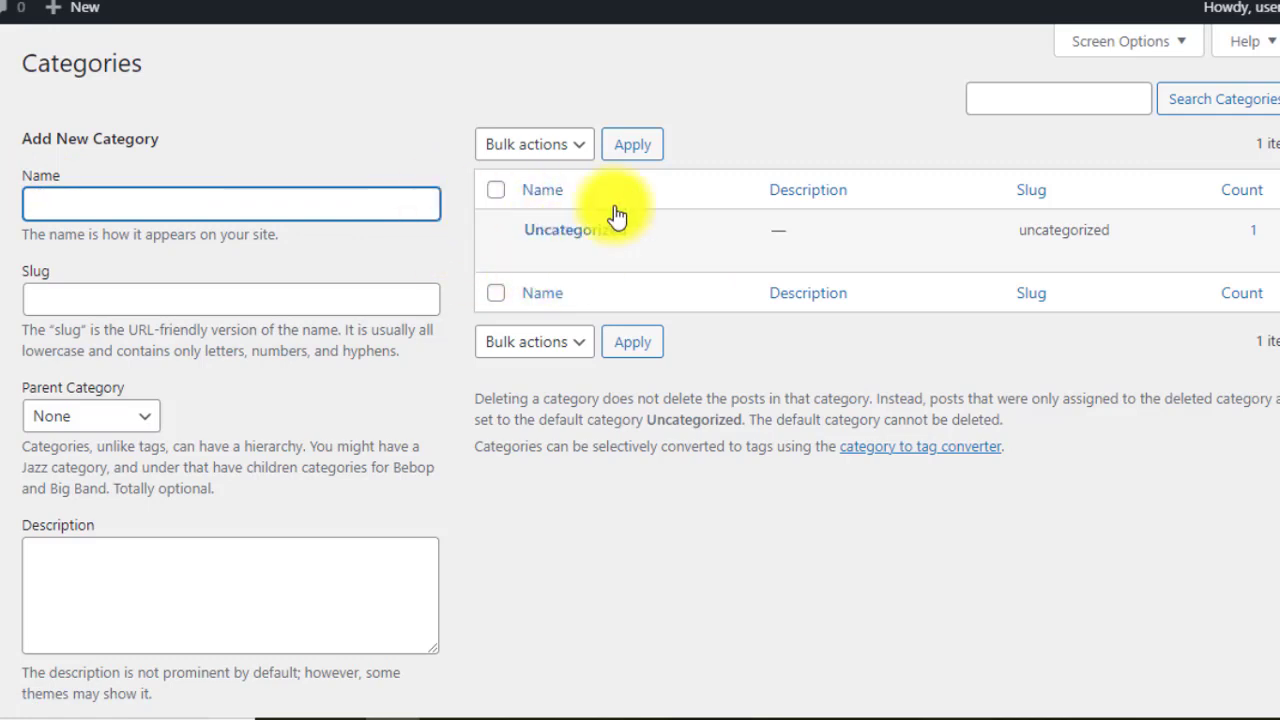
pyautogui.click(528, 253)
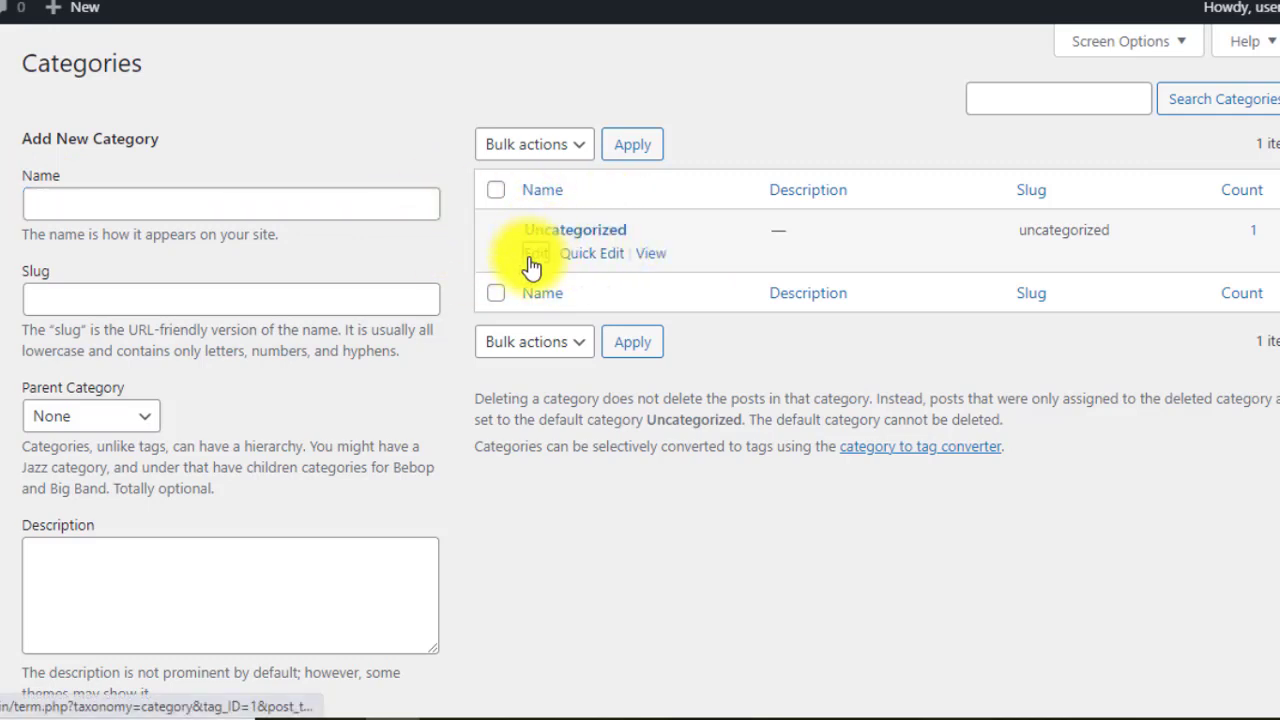
pyautogui.moveTo(423, 149); pyautogui.dragTo(232, 126)
pyautogui.click(426, 128)
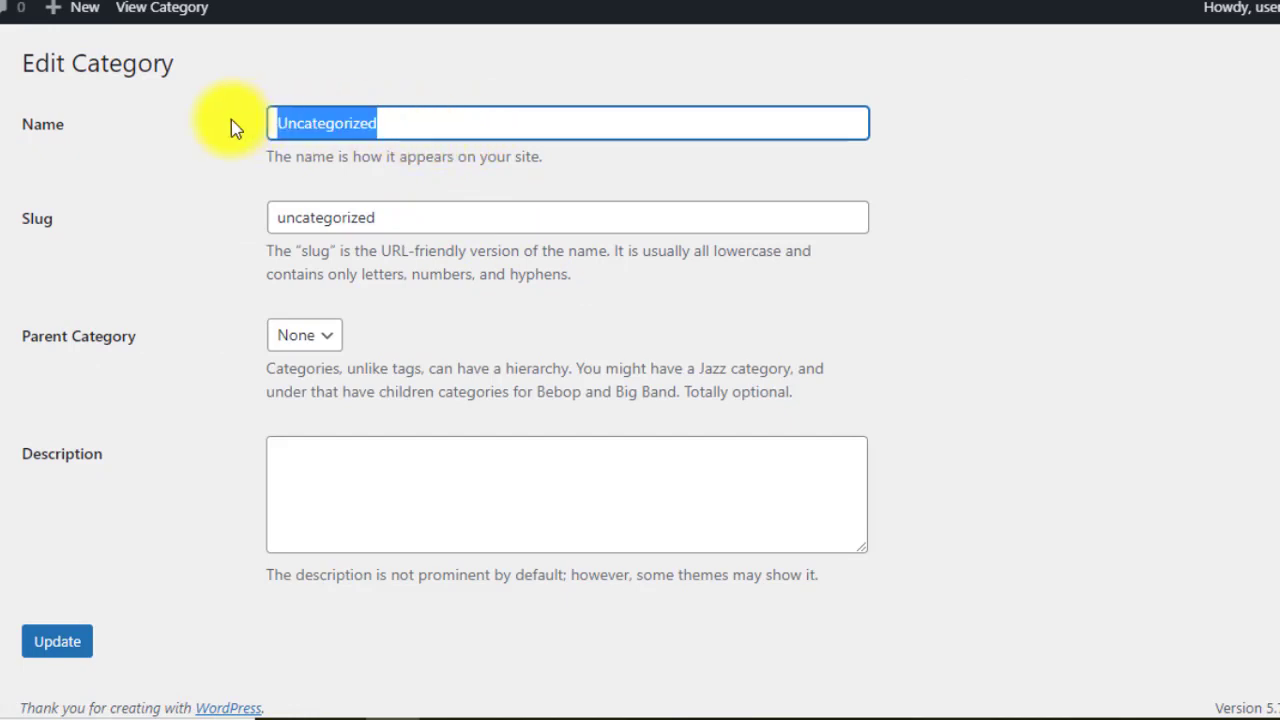
pyautogui.press('BackSpace')
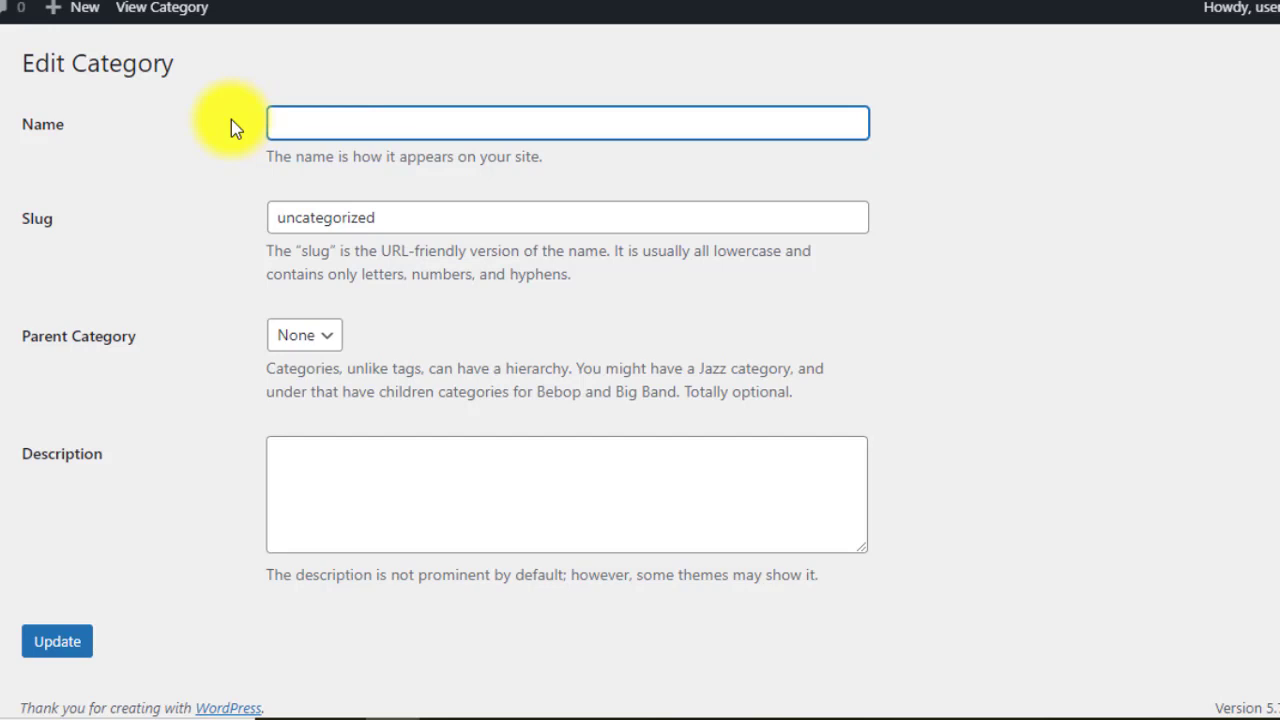
pyautogui.write('c')
pyautogui.press('BackSpace')
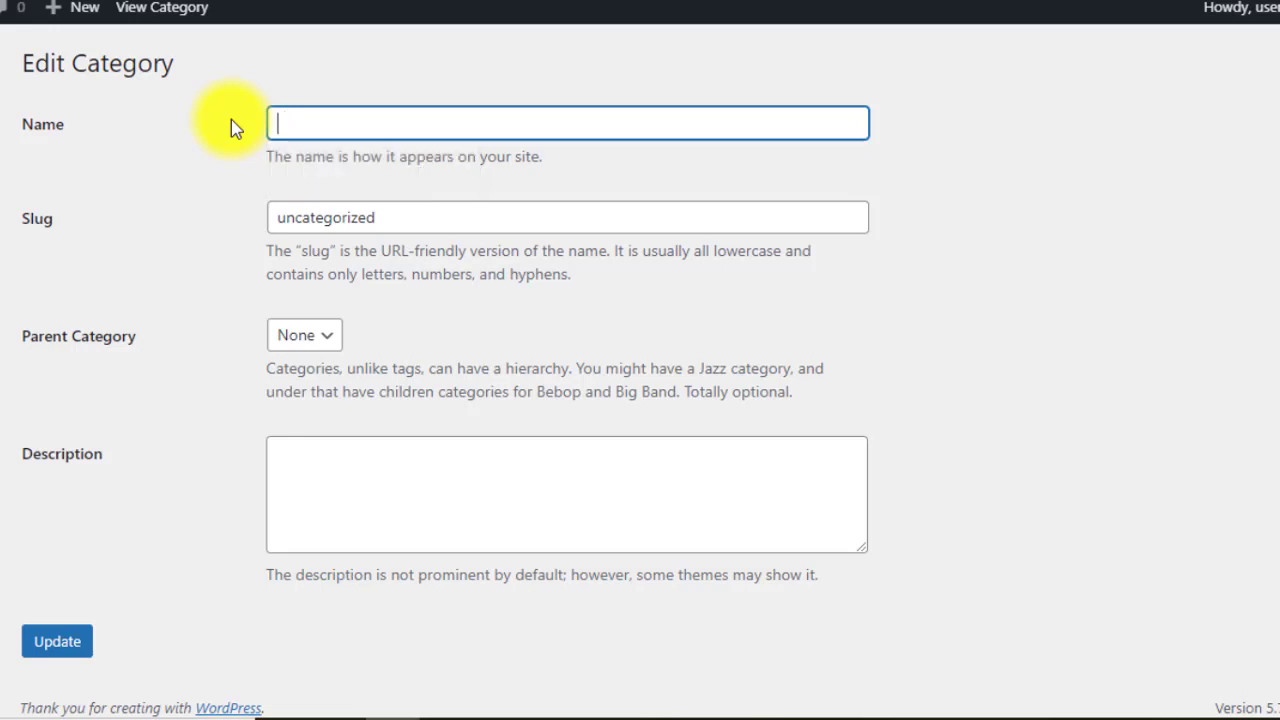
pyautogui.write('pa')
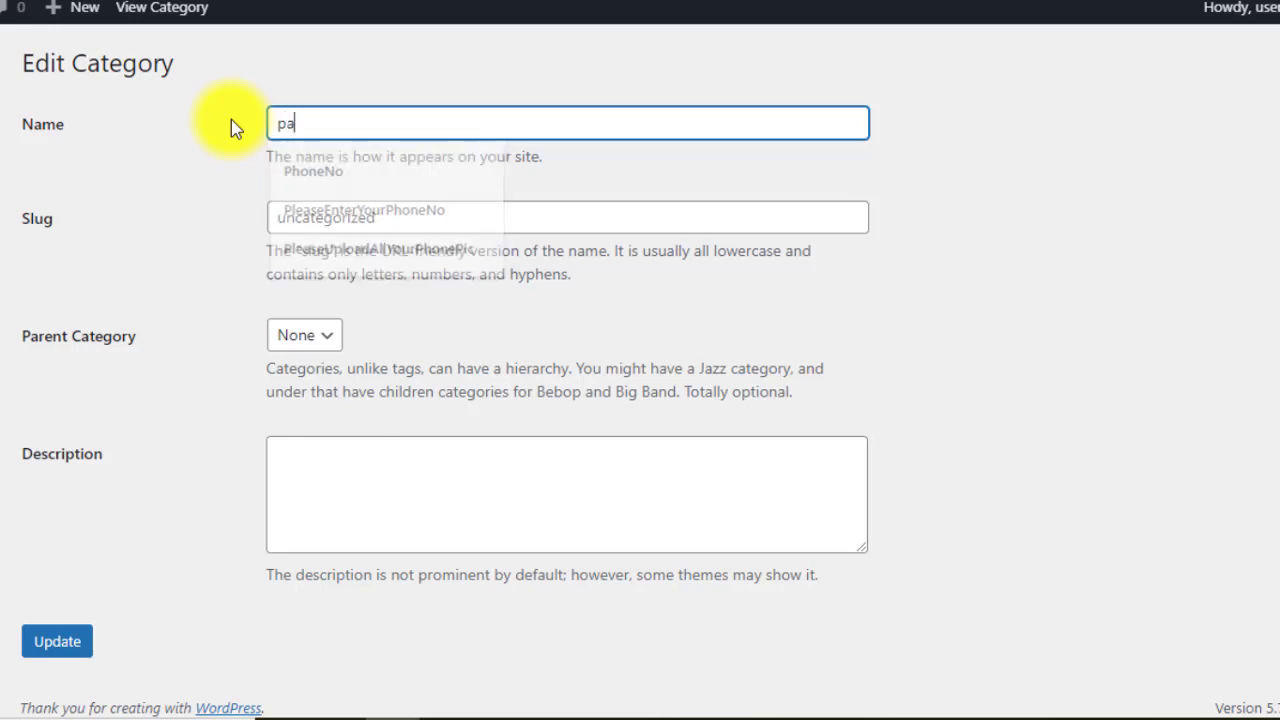
pyautogui.write('kist')
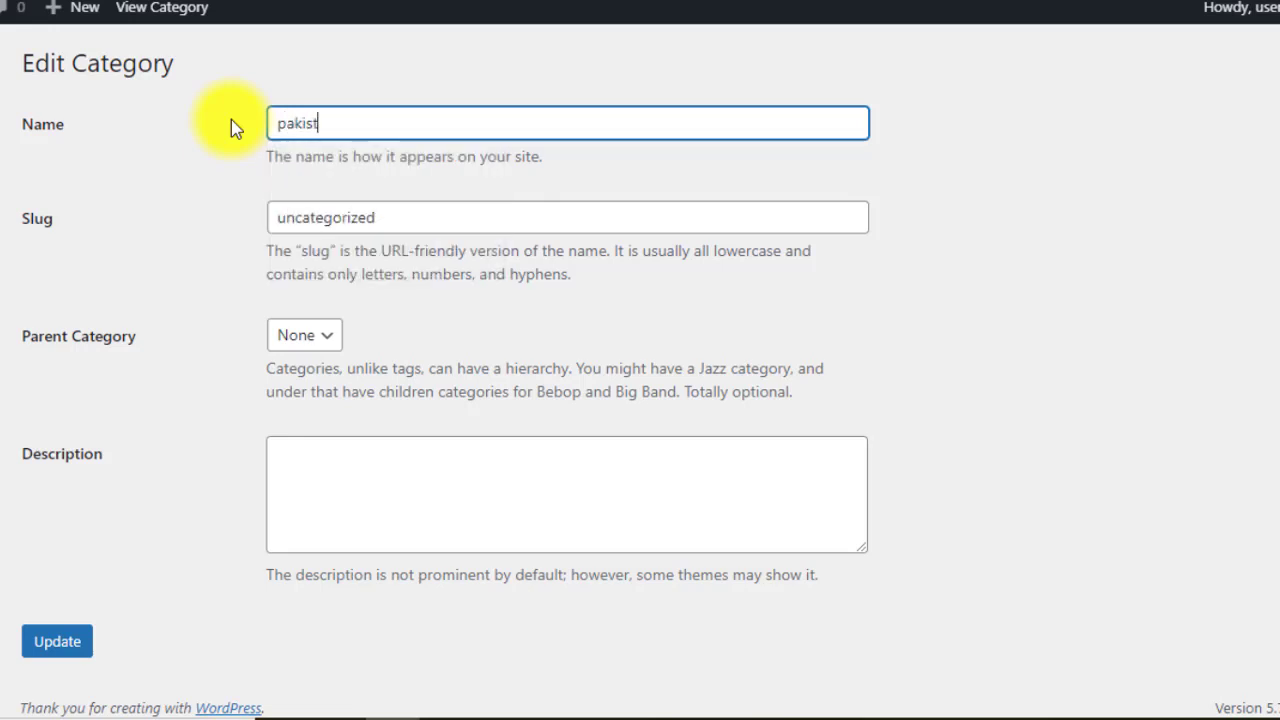
pyautogui.write('an')
pyautogui.doubleClick(334, 129)
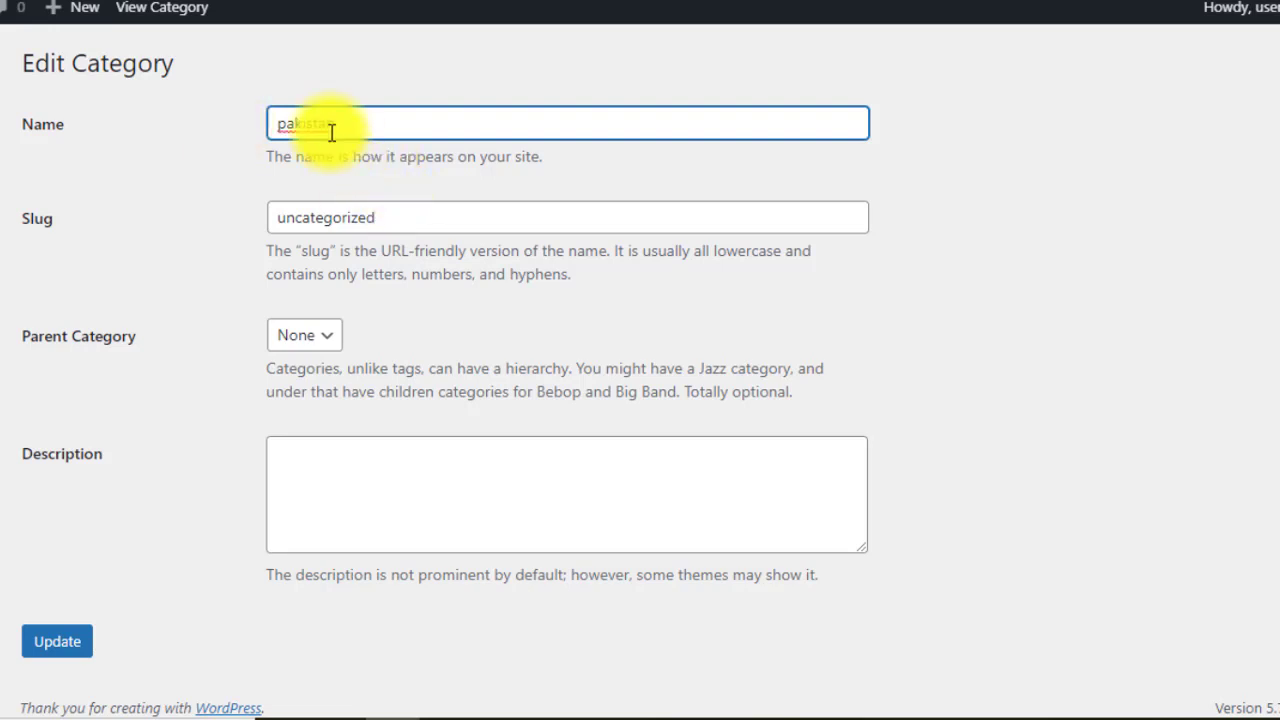
pyautogui.rightClick(305, 126)
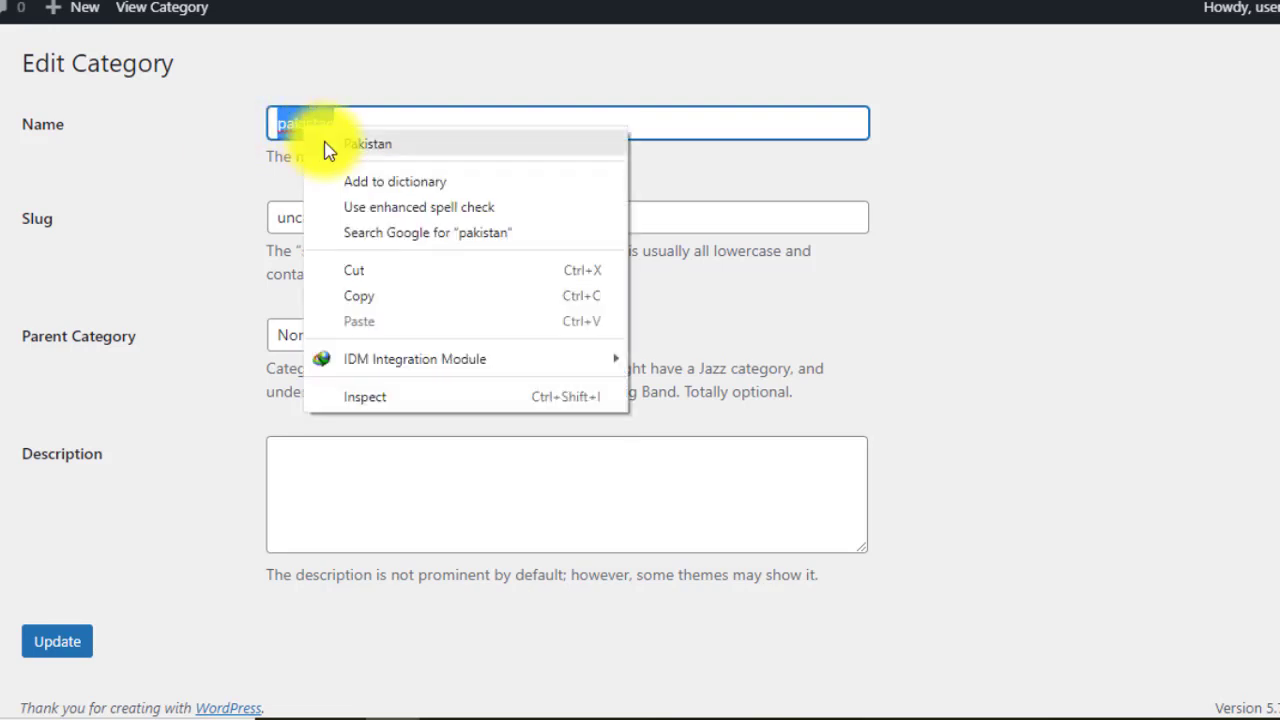
pyautogui.click(389, 143)
# Step: Clear the slug of the Pakistan category so the field is empty
pyautogui.click(410, 222)
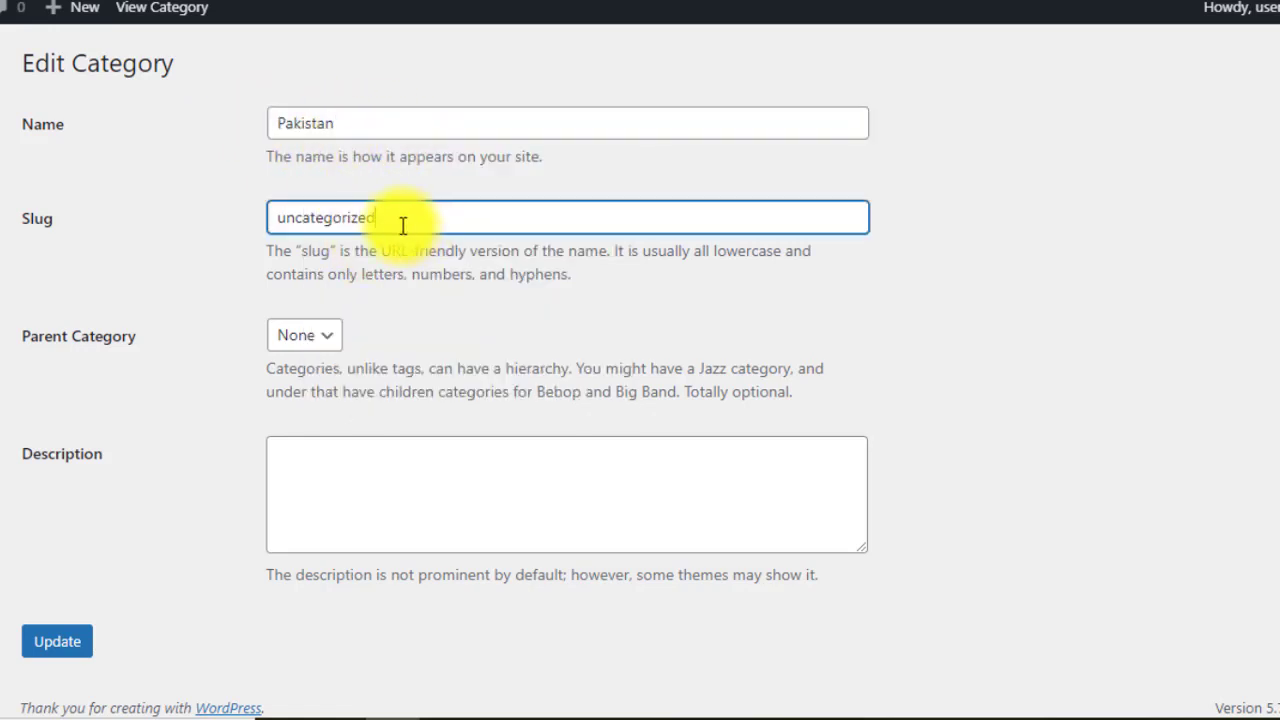
pyautogui.moveTo(406, 226); pyautogui.dragTo(260, 226)
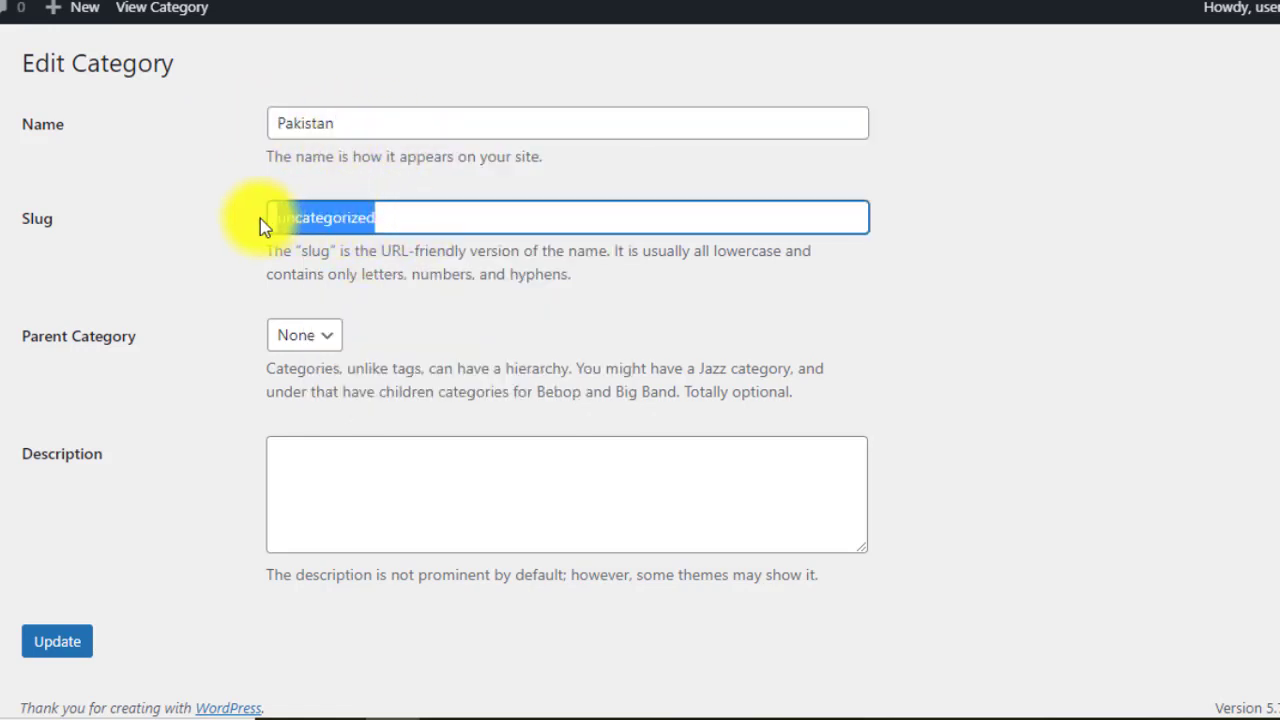
pyautogui.press('BackSpace')
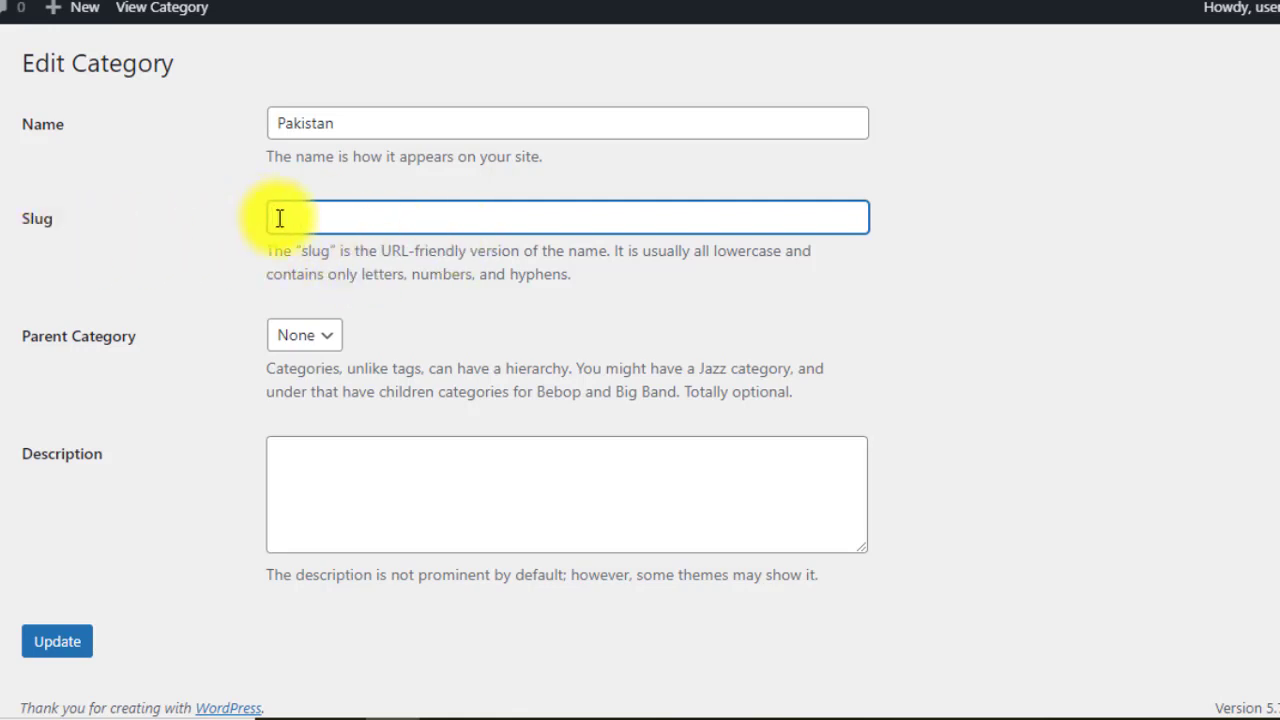
# Step: Examine the category's name and the help text that explains the slug field
pyautogui.moveTo(343, 126); pyautogui.dragTo(283, 122)
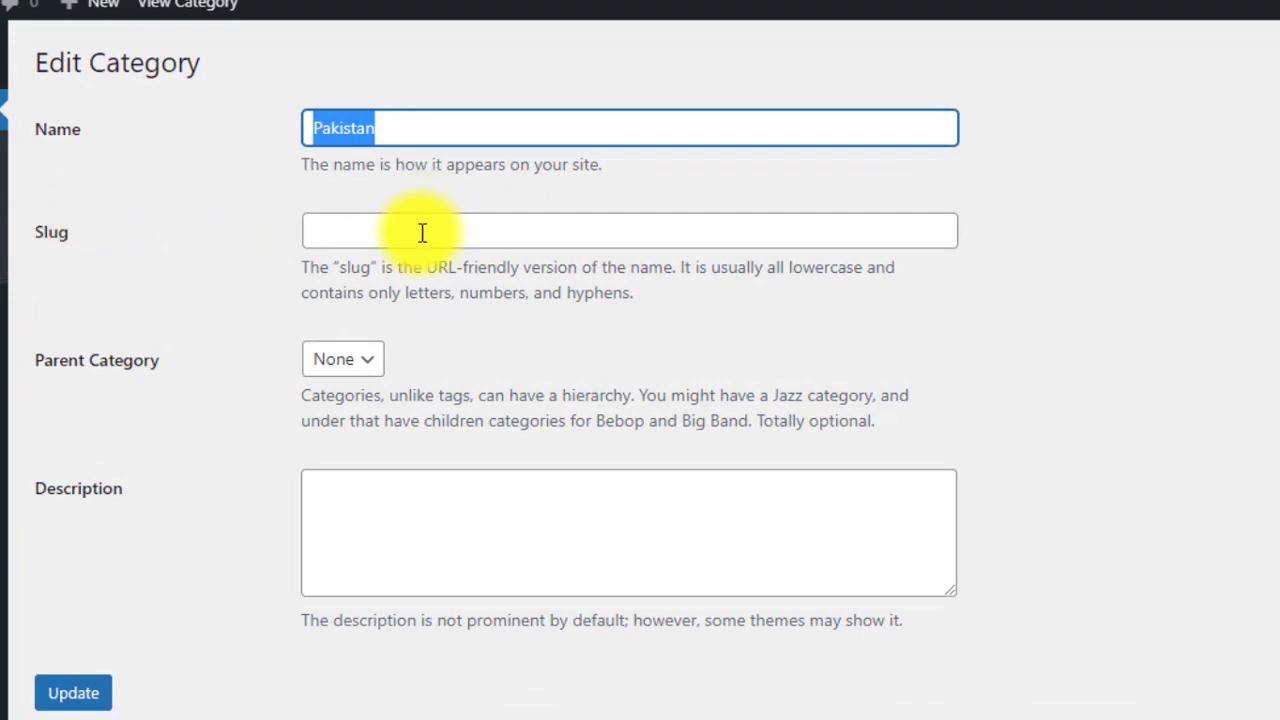
pyautogui.click(318, 277)
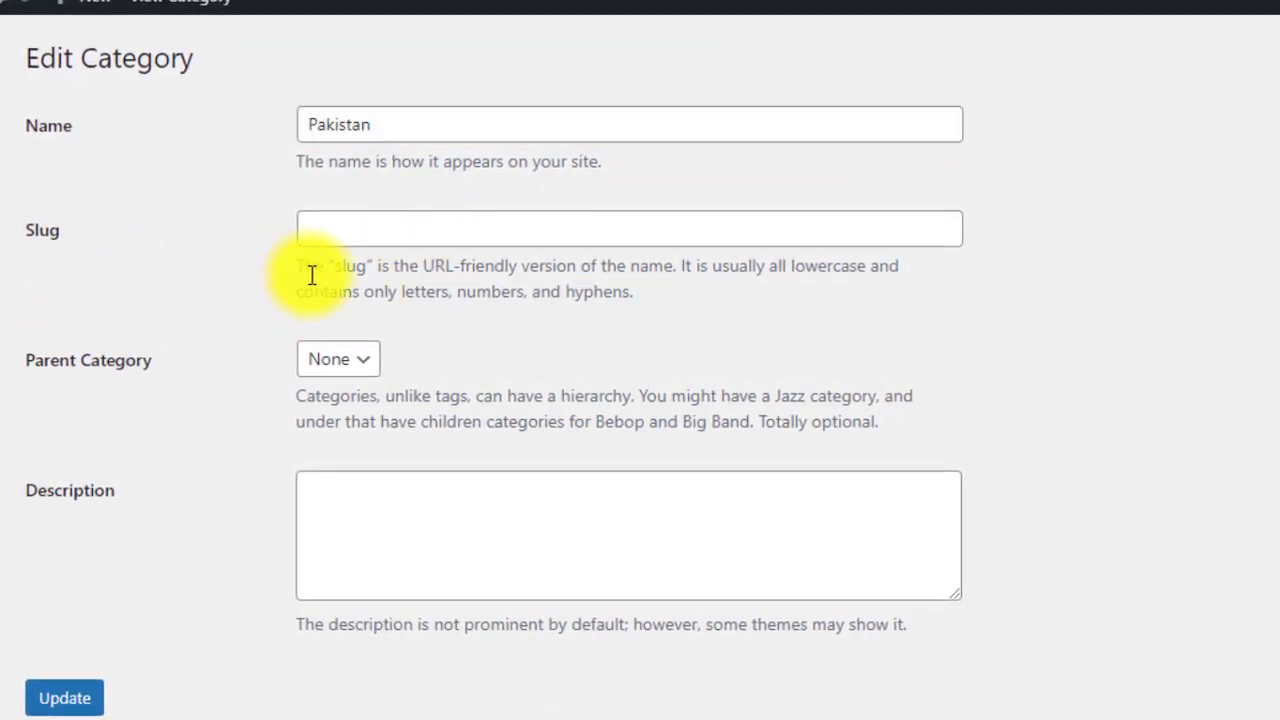
pyautogui.moveTo(312, 275); pyautogui.dragTo(669, 309)
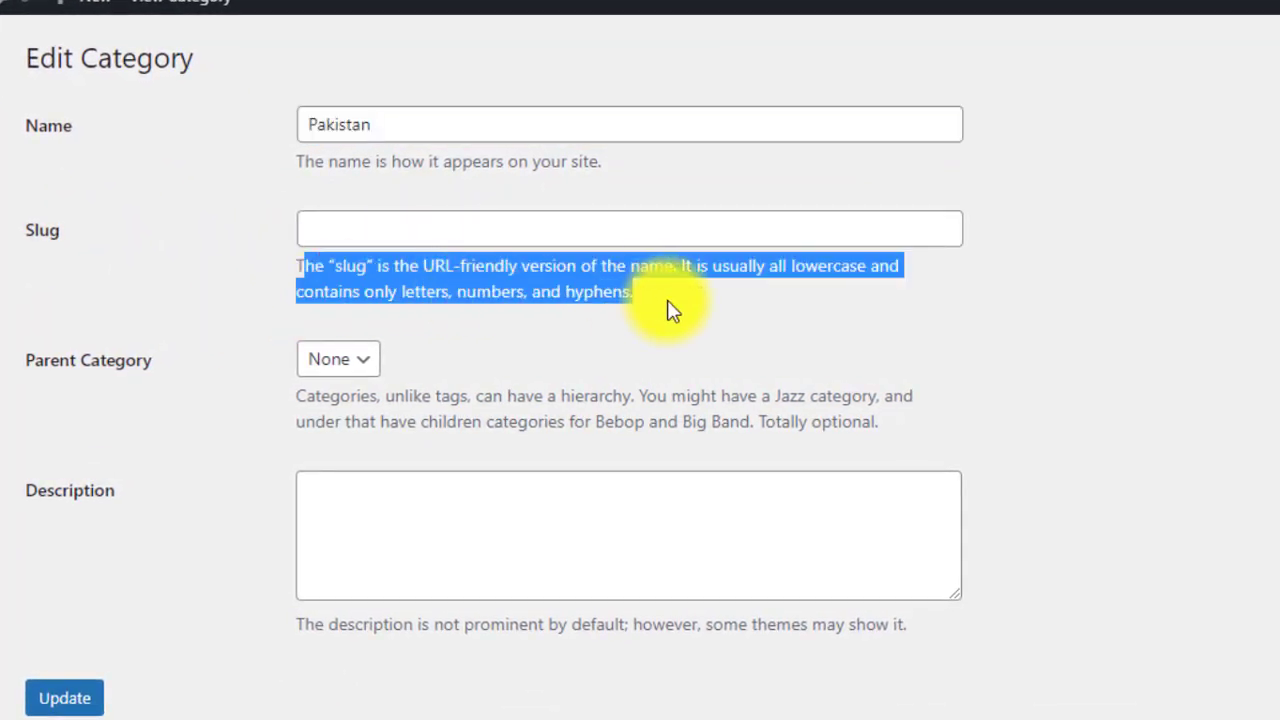
pyautogui.click(669, 309)
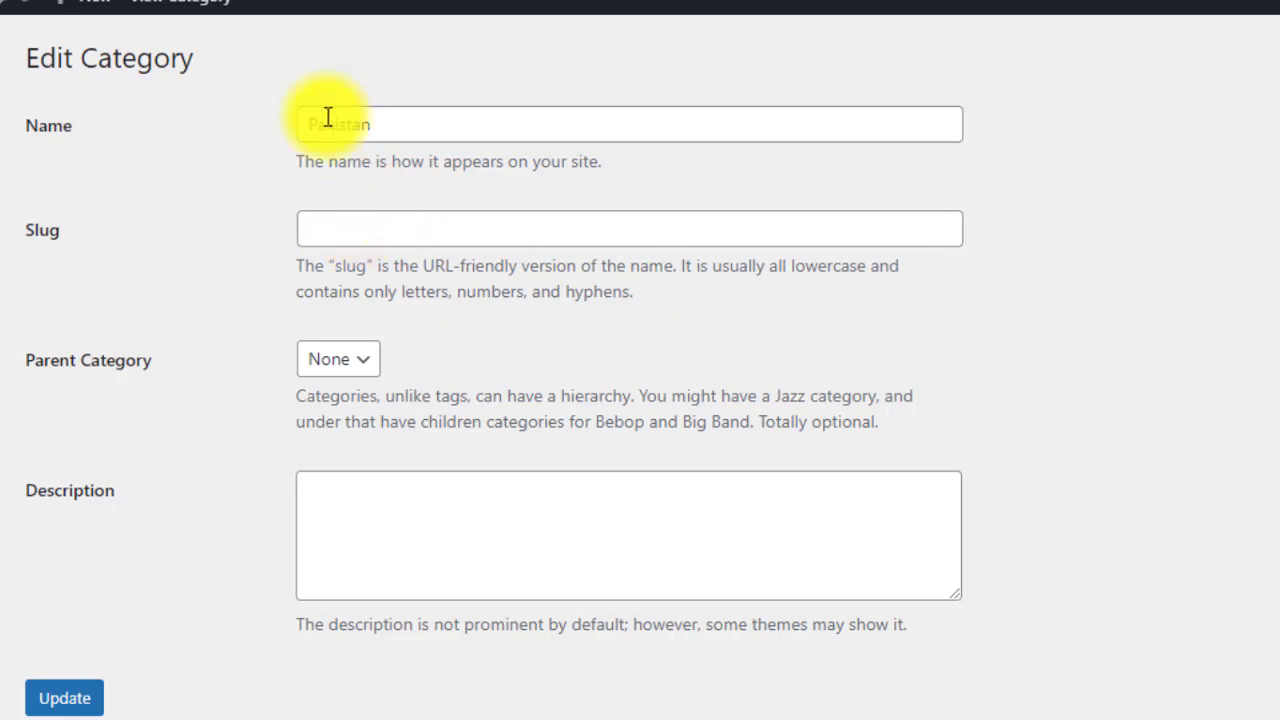
pyautogui.moveTo(374, 123); pyautogui.dragTo(286, 131)
pyautogui.click(349, 232)
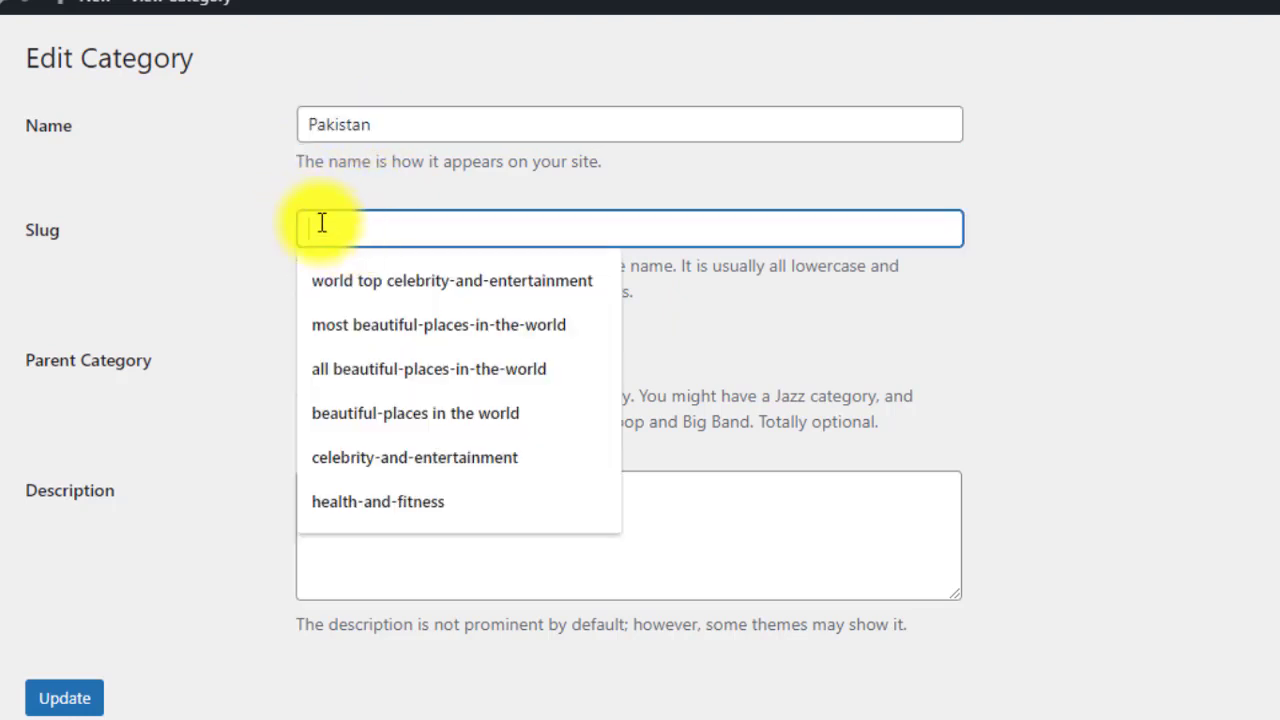
pyautogui.click(237, 141)
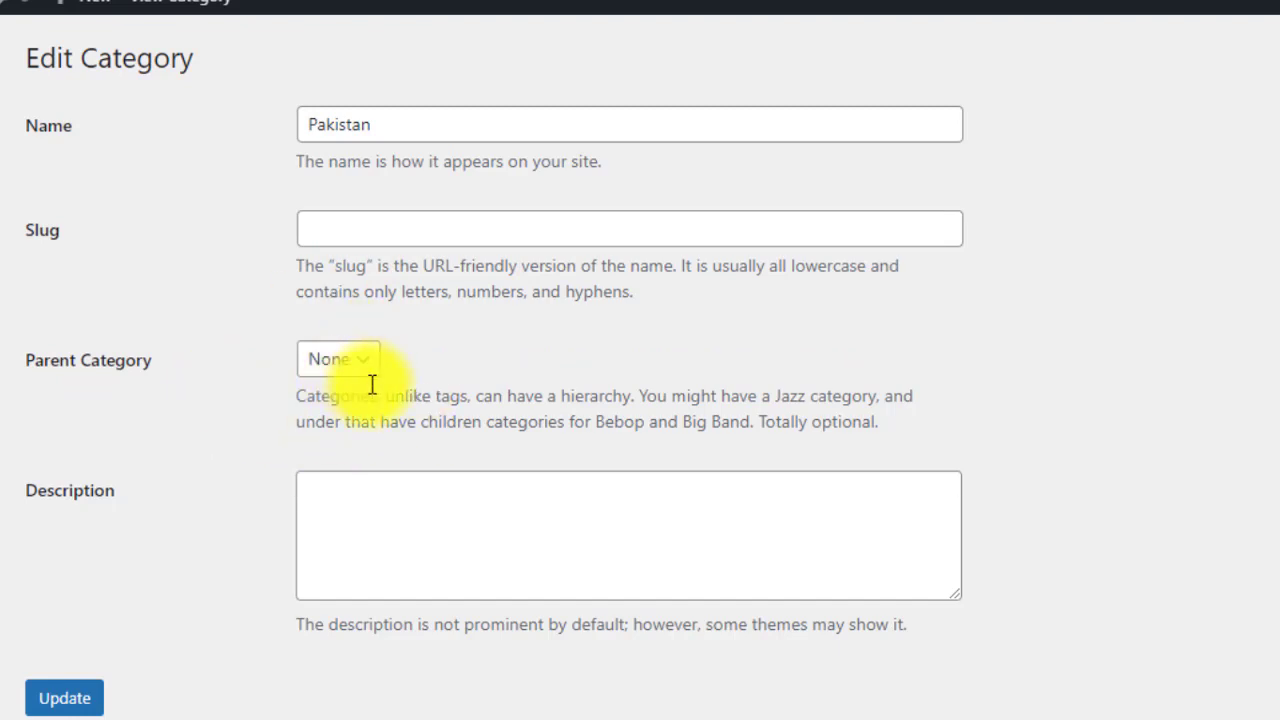
# Step: Save the Pakistan category with its slug left blank and return to the category list
pyautogui.click(62, 704)
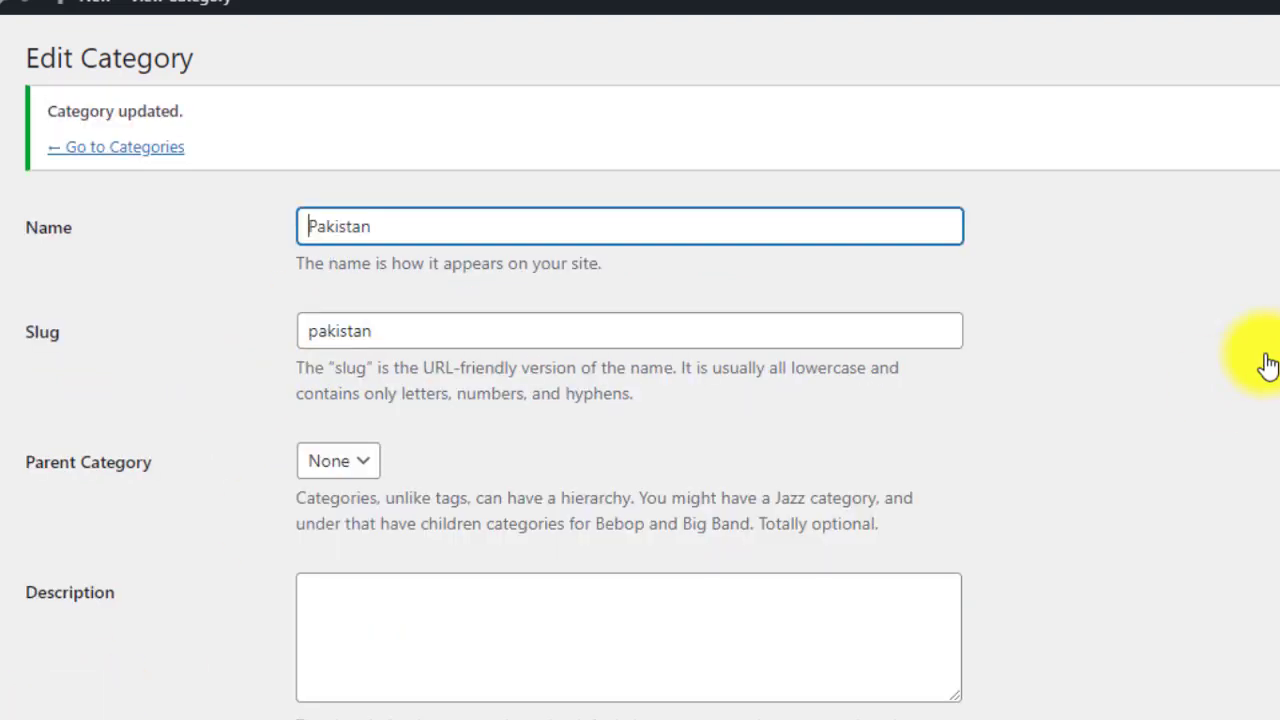
pyautogui.click(134, 158)
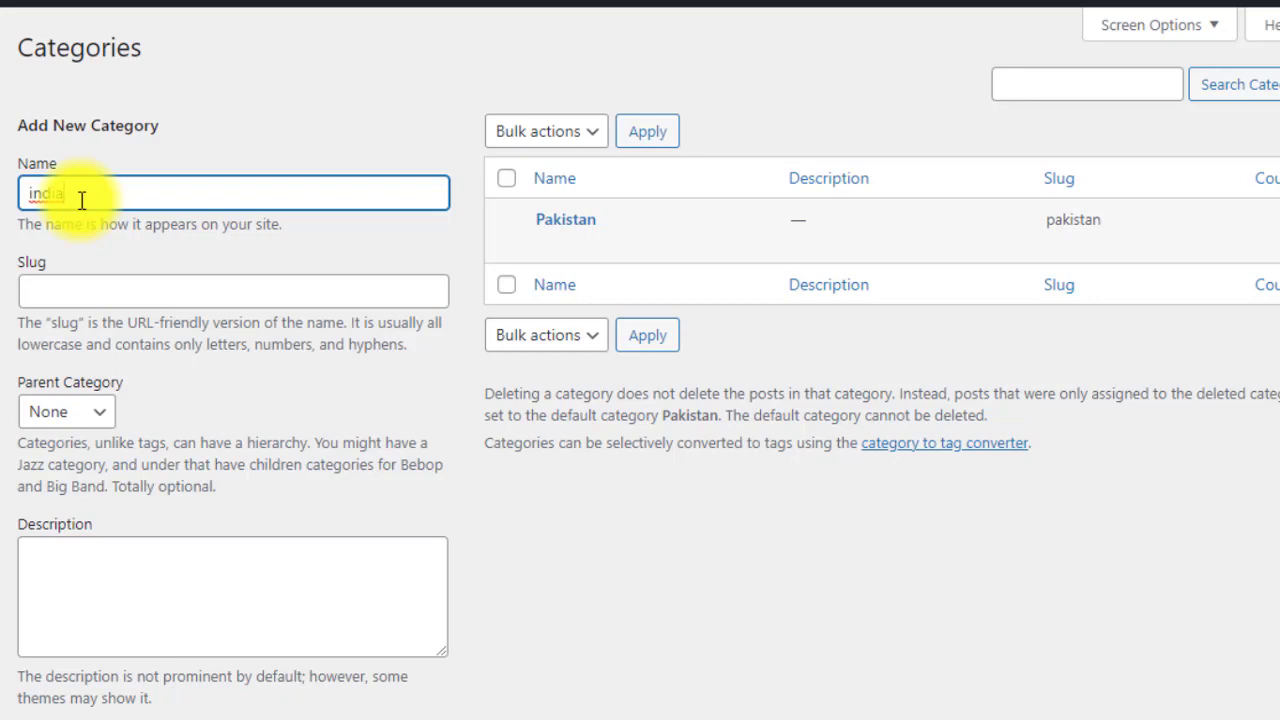
# Step: Add a new category named India, leaving the slug blank and the parent category set to None
pyautogui.rightClick(78, 195)
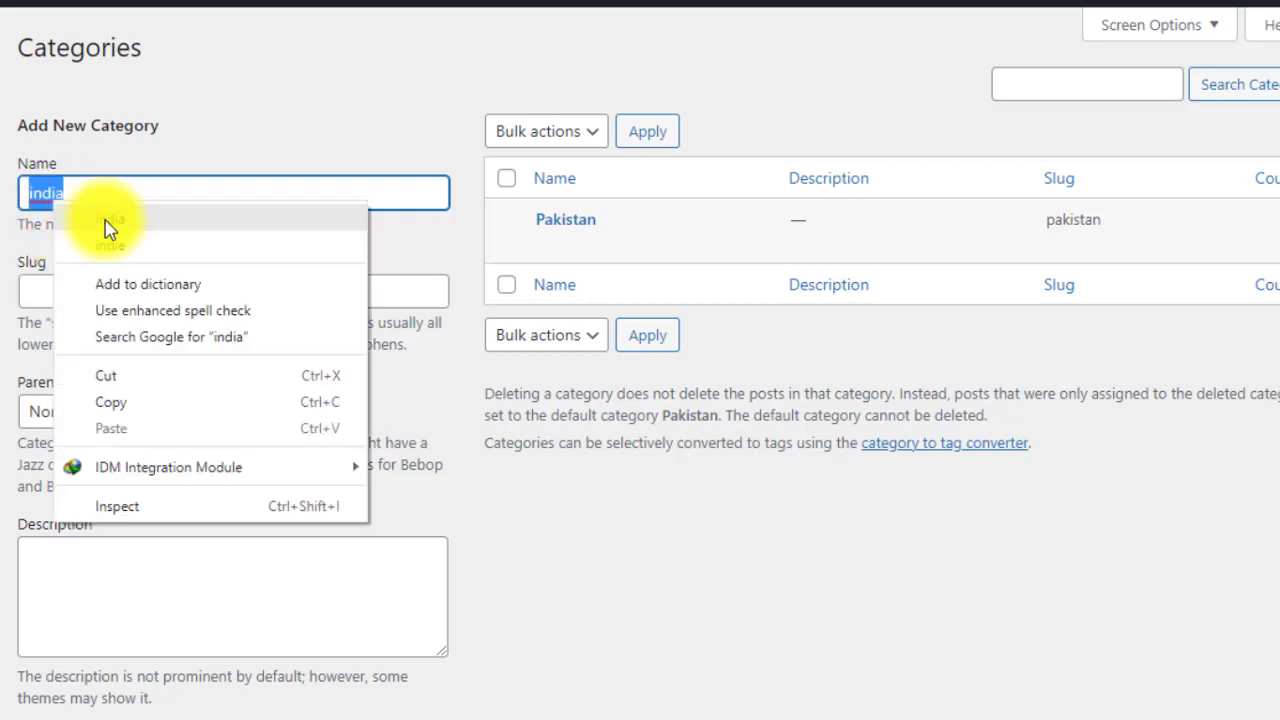
pyautogui.click(106, 222)
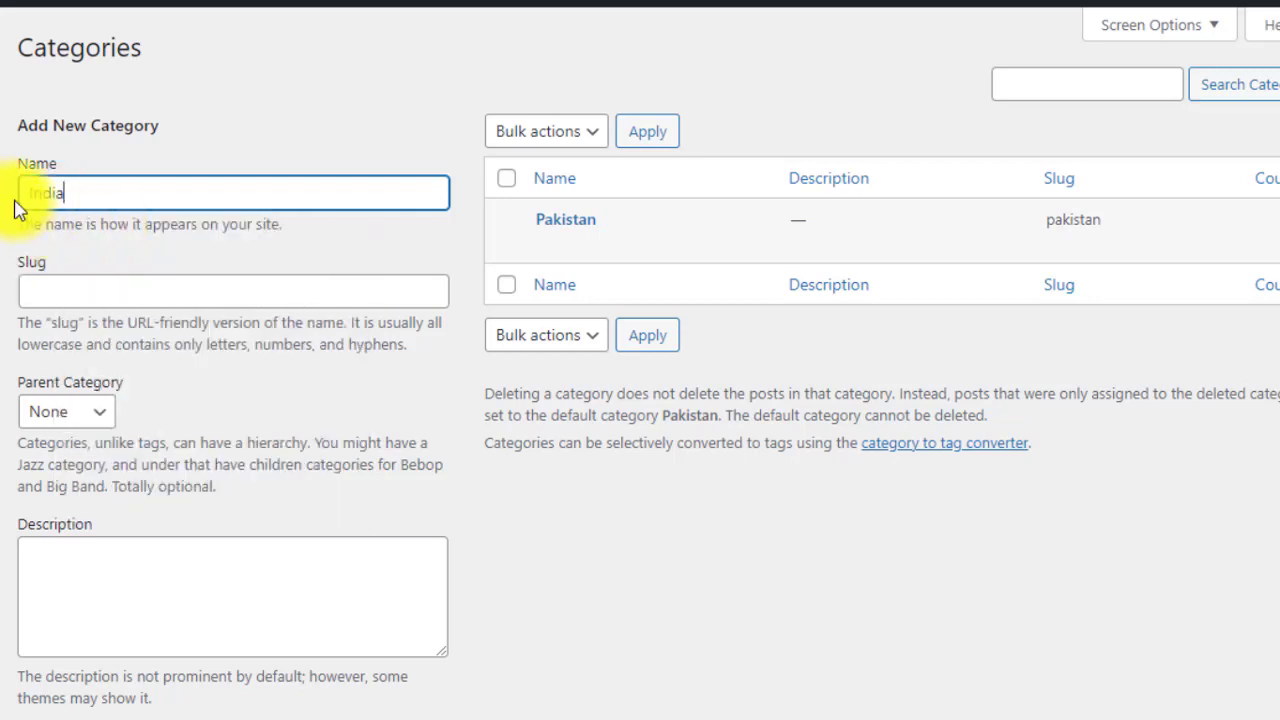
pyautogui.click(60, 291)
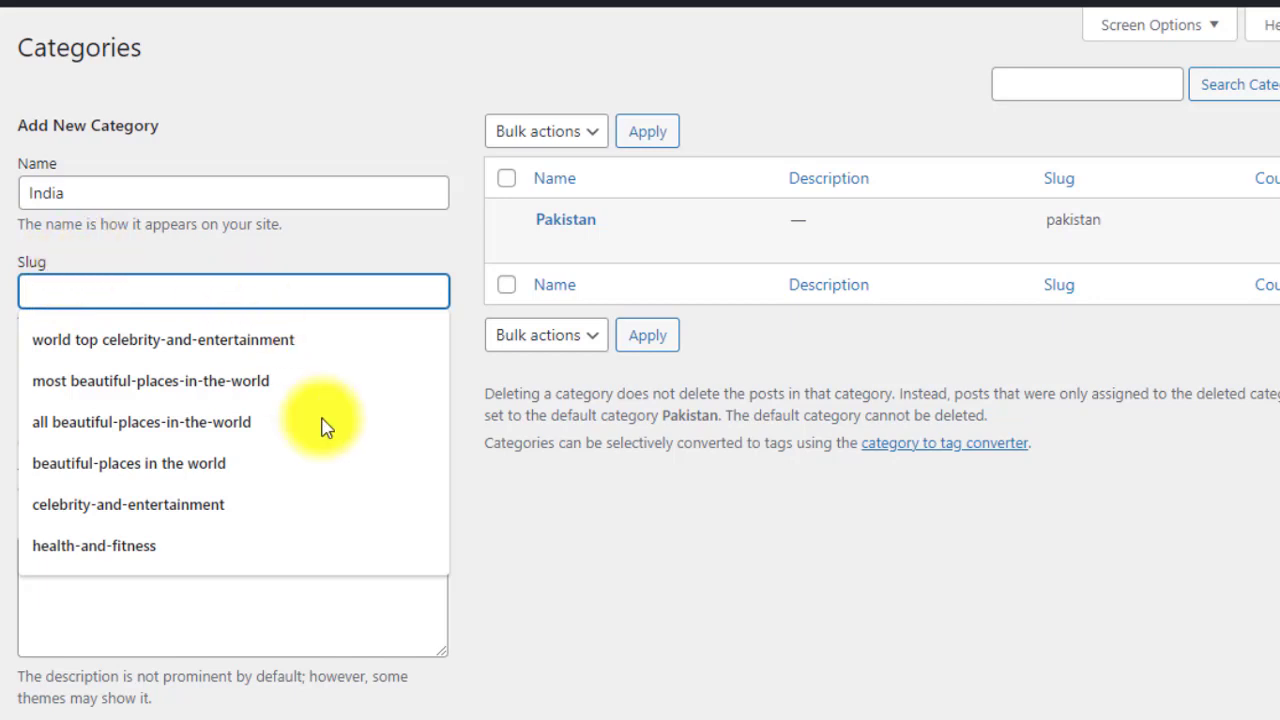
pyautogui.click(571, 603)
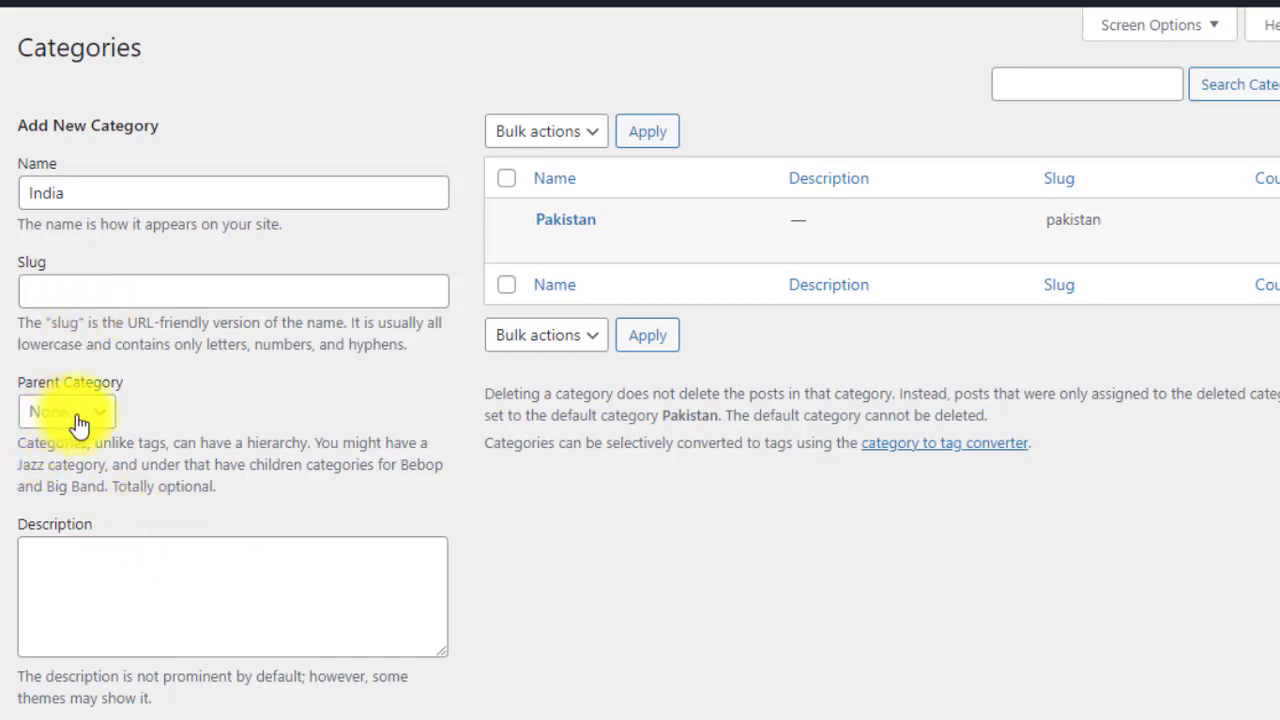
pyautogui.scroll(-3, 357, 492)
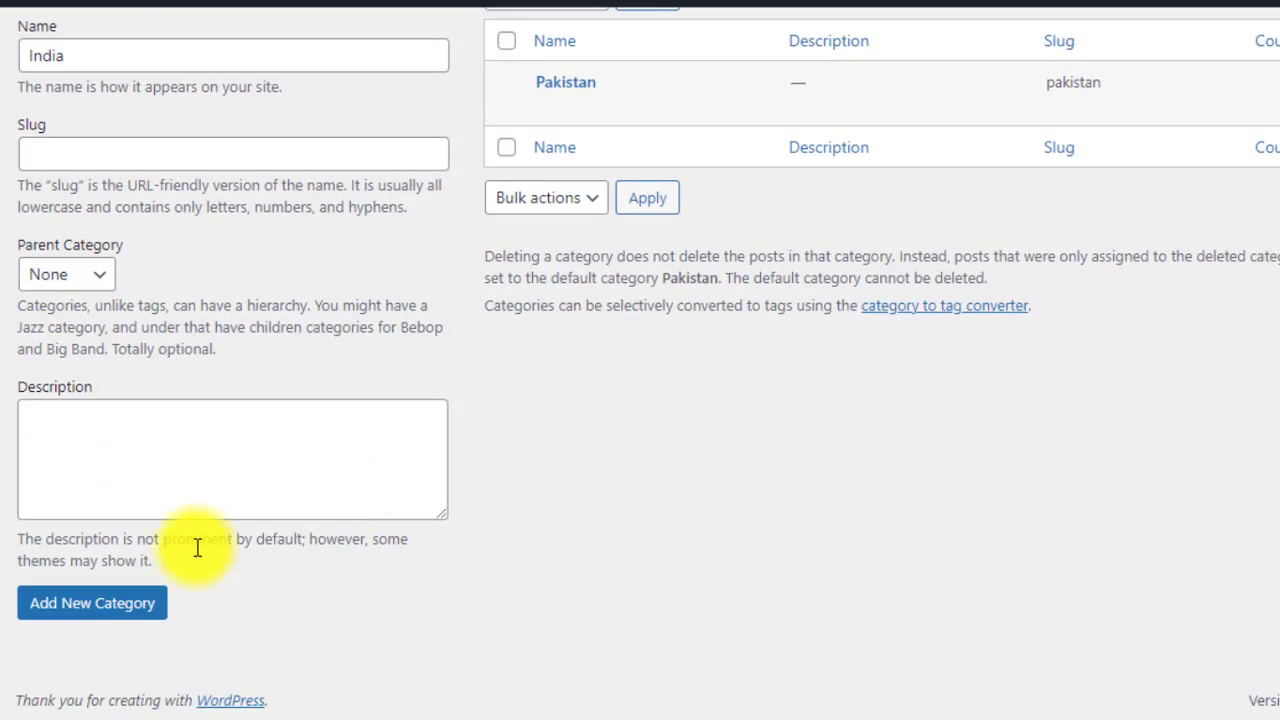
pyautogui.click(123, 614)
pyautogui.scroll(3, 535, 450)
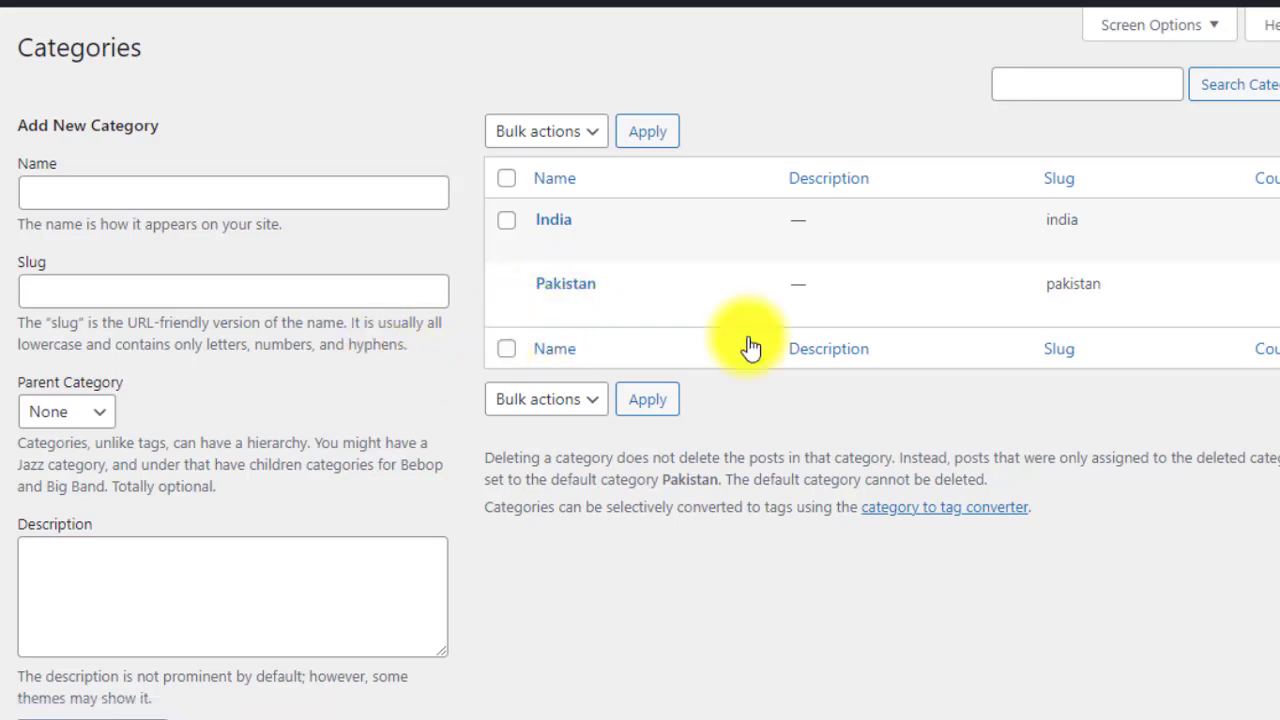
# Step: Add a new category named KPK with Pakistan as its parent category, leaving the slug blank
pyautogui.click(152, 194)
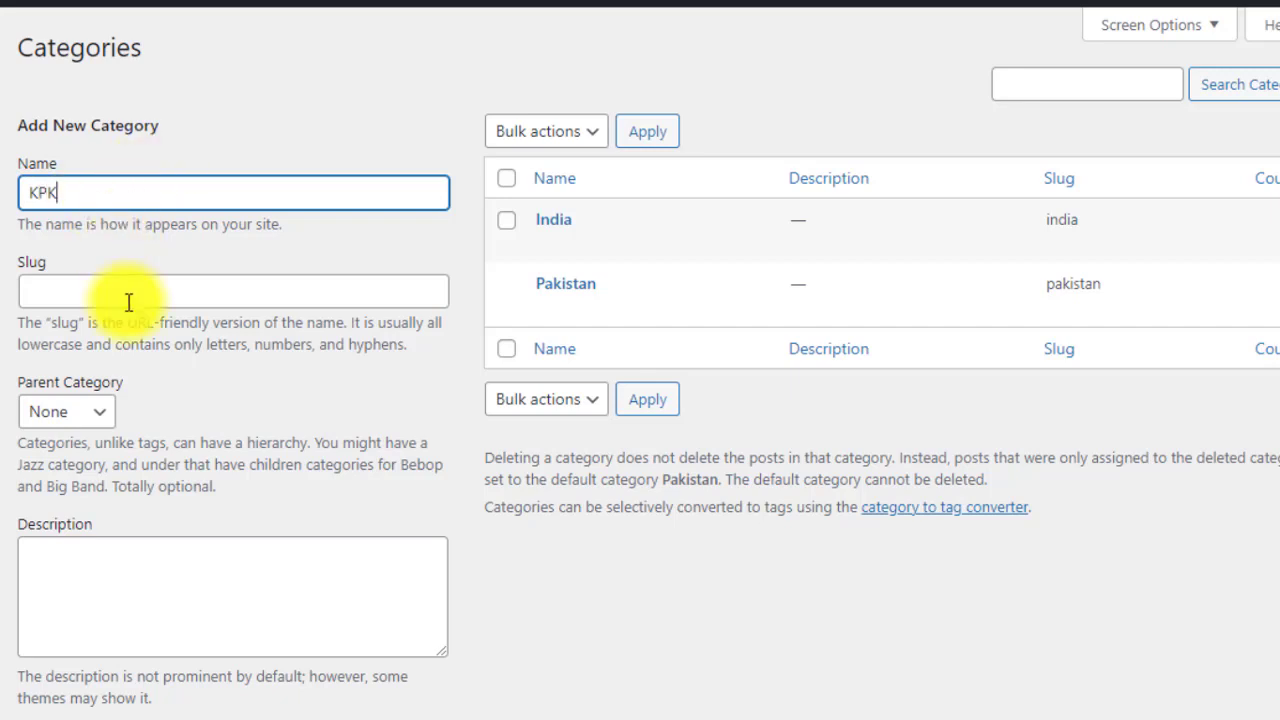
pyautogui.click(100, 291)
pyautogui.click(533, 555)
pyautogui.scroll(-1, 354, 537)
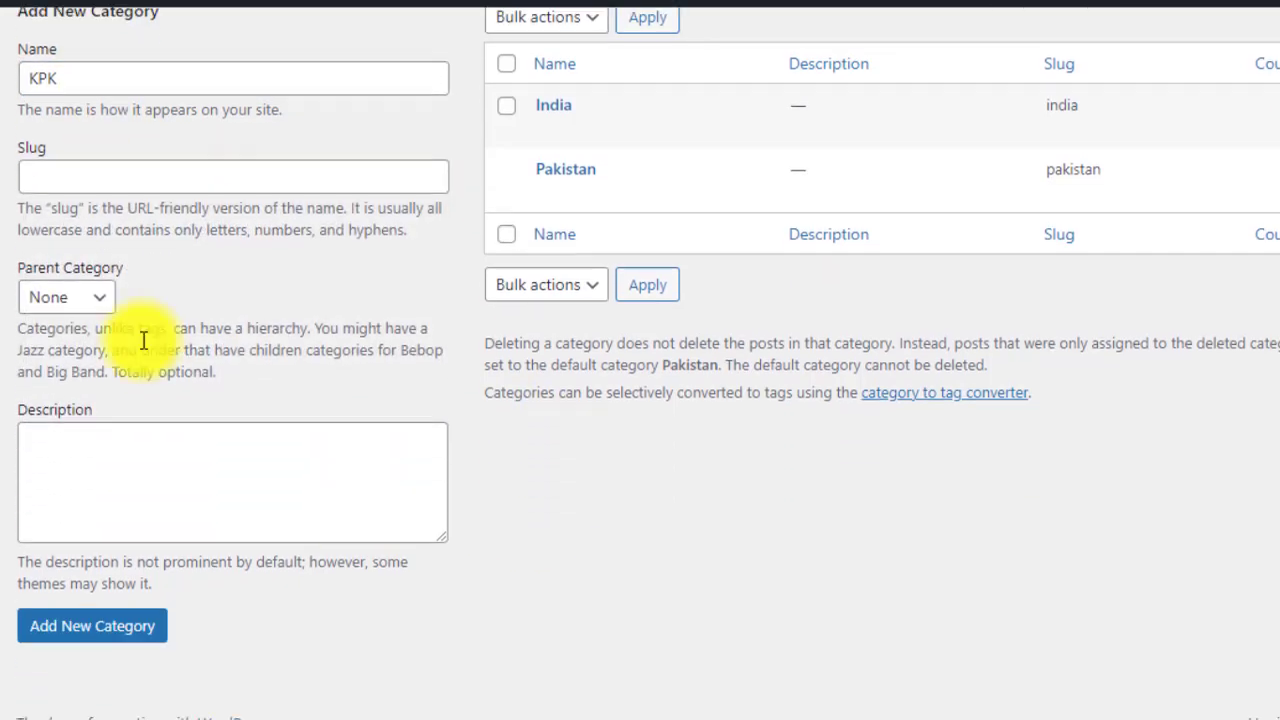
pyautogui.click(66, 298)
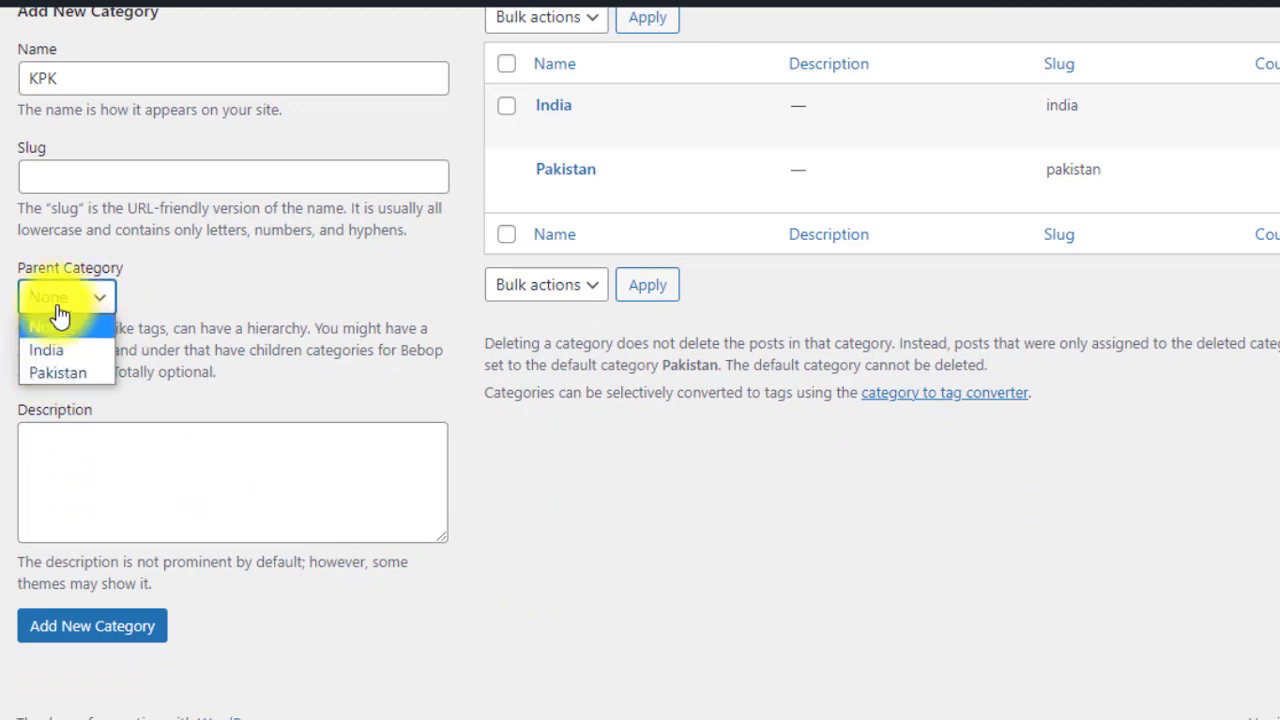
pyautogui.click(80, 378)
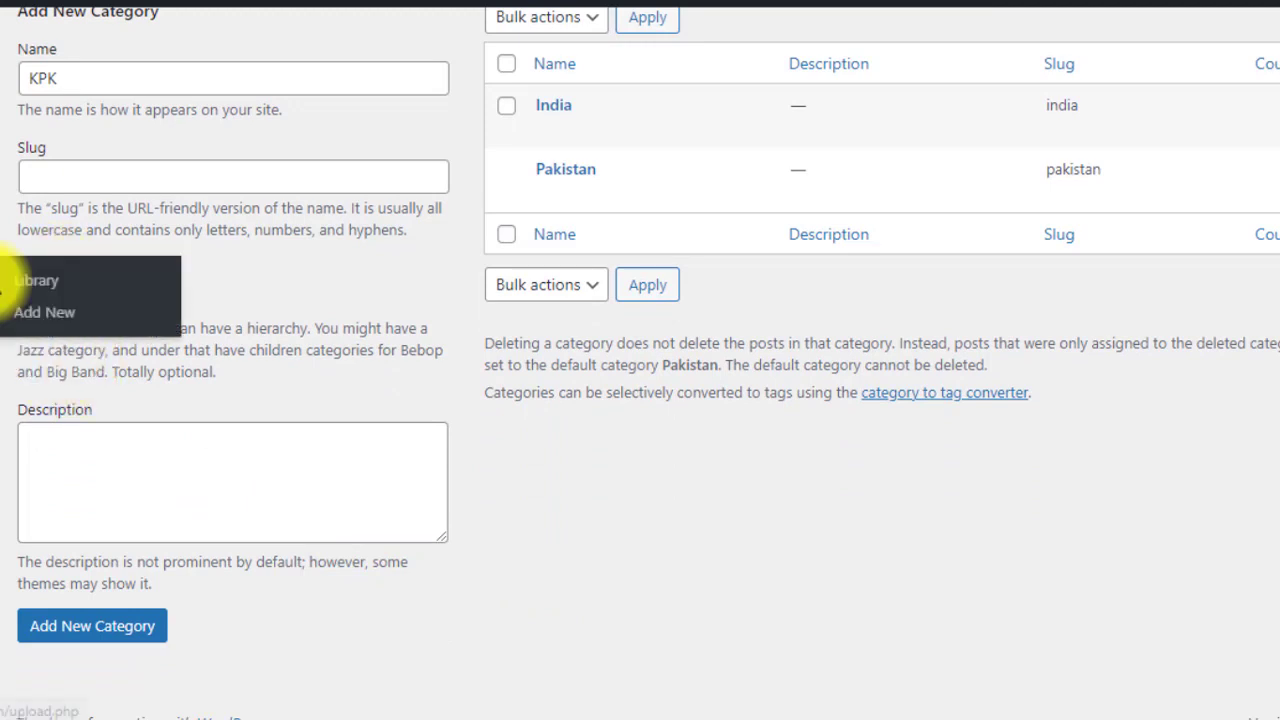
pyautogui.scroll(1, 366, 430)
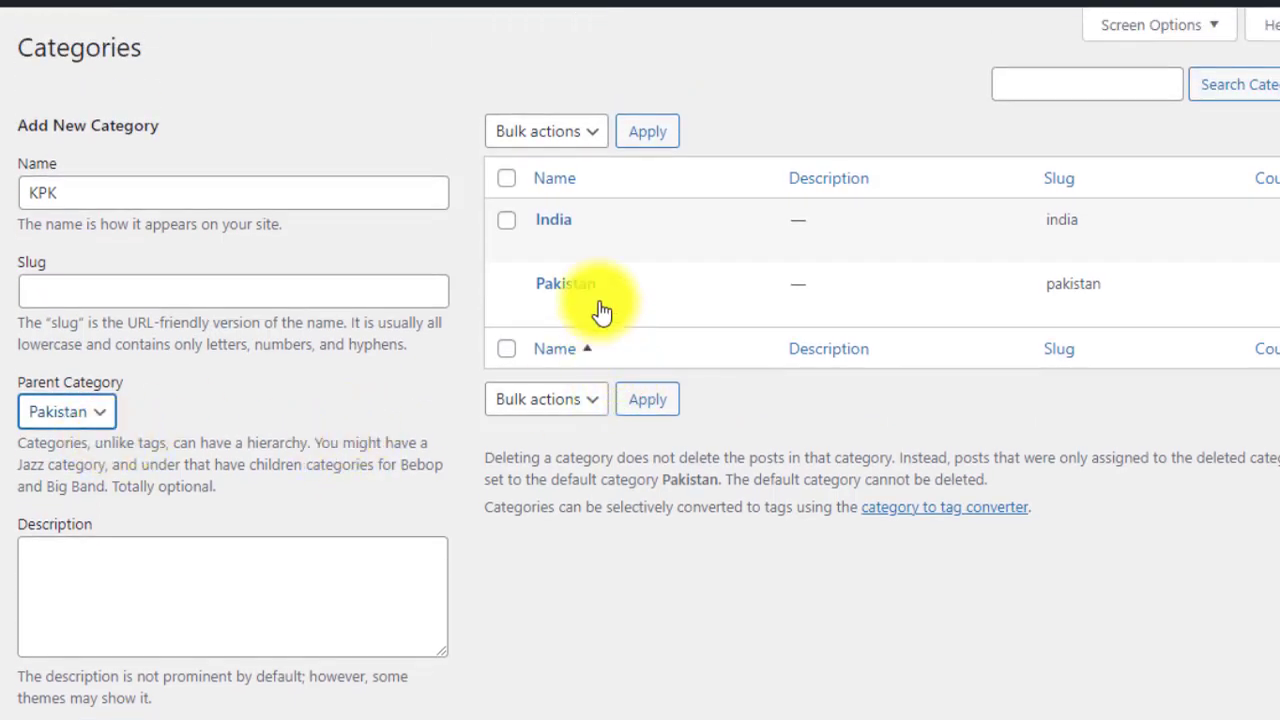
pyautogui.moveTo(557, 300)
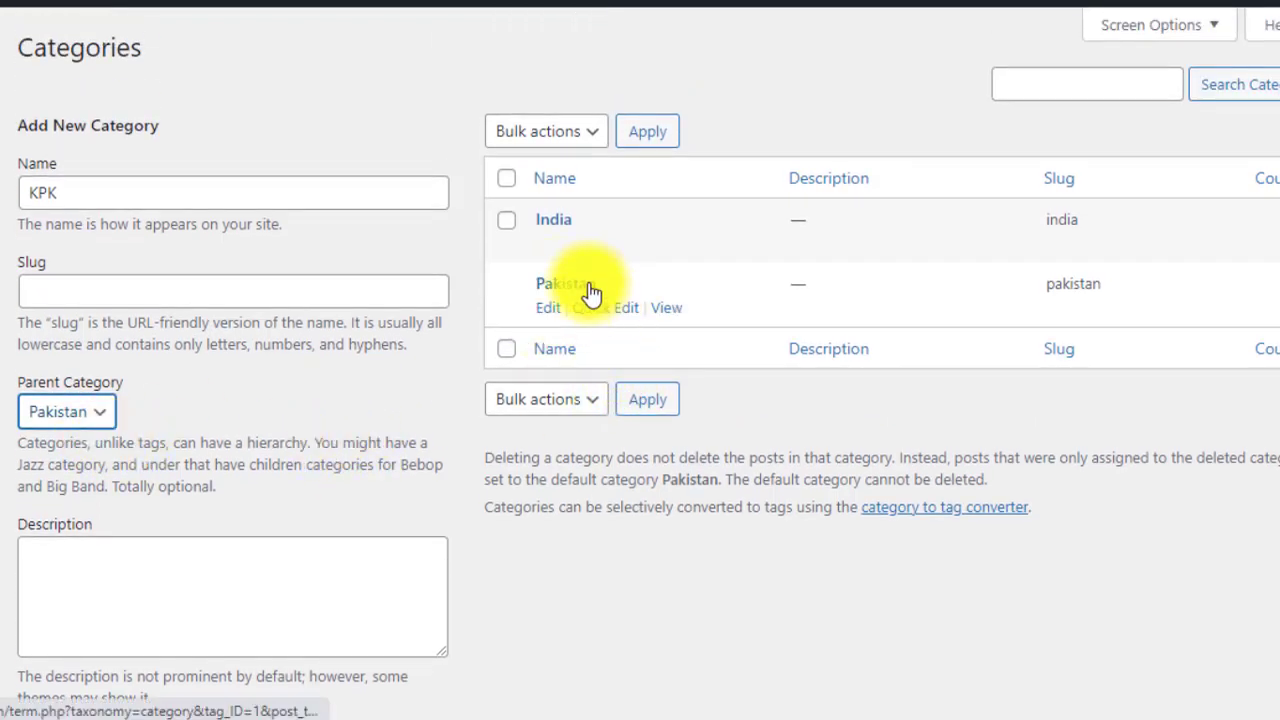
pyautogui.scroll(-1, 148, 548)
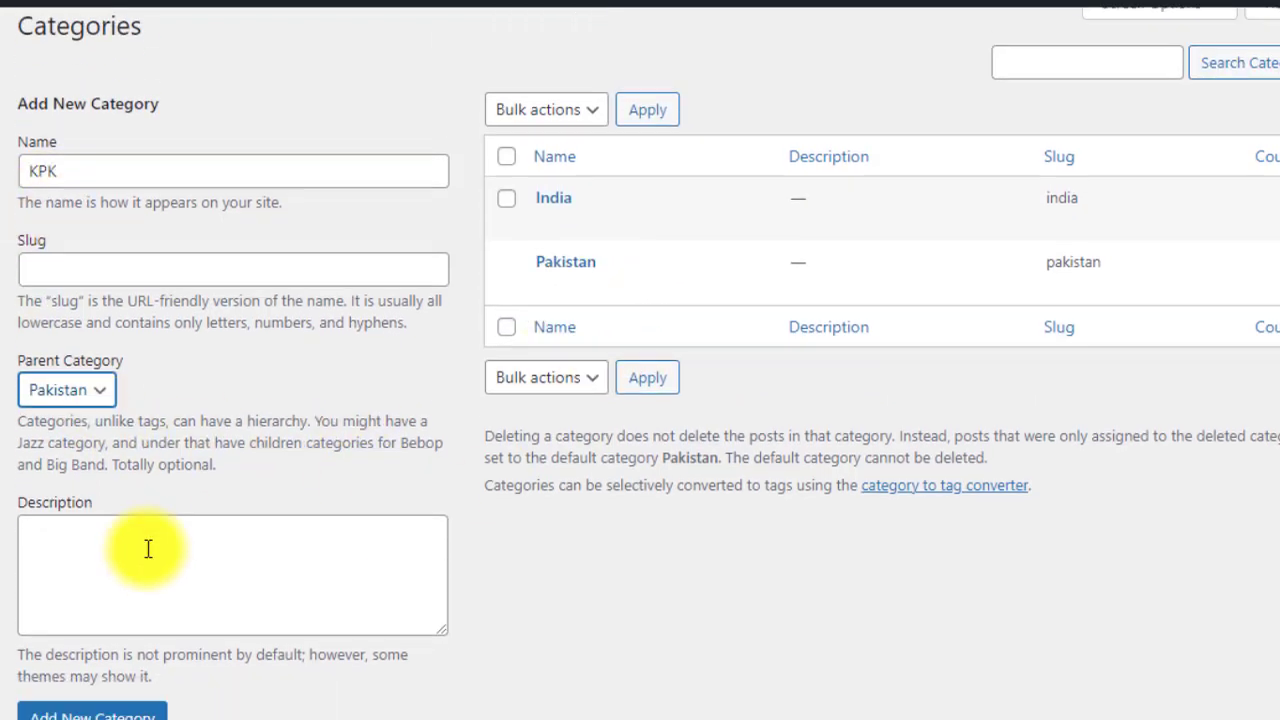
pyautogui.scroll(-1, 148, 548)
pyautogui.click(126, 606)
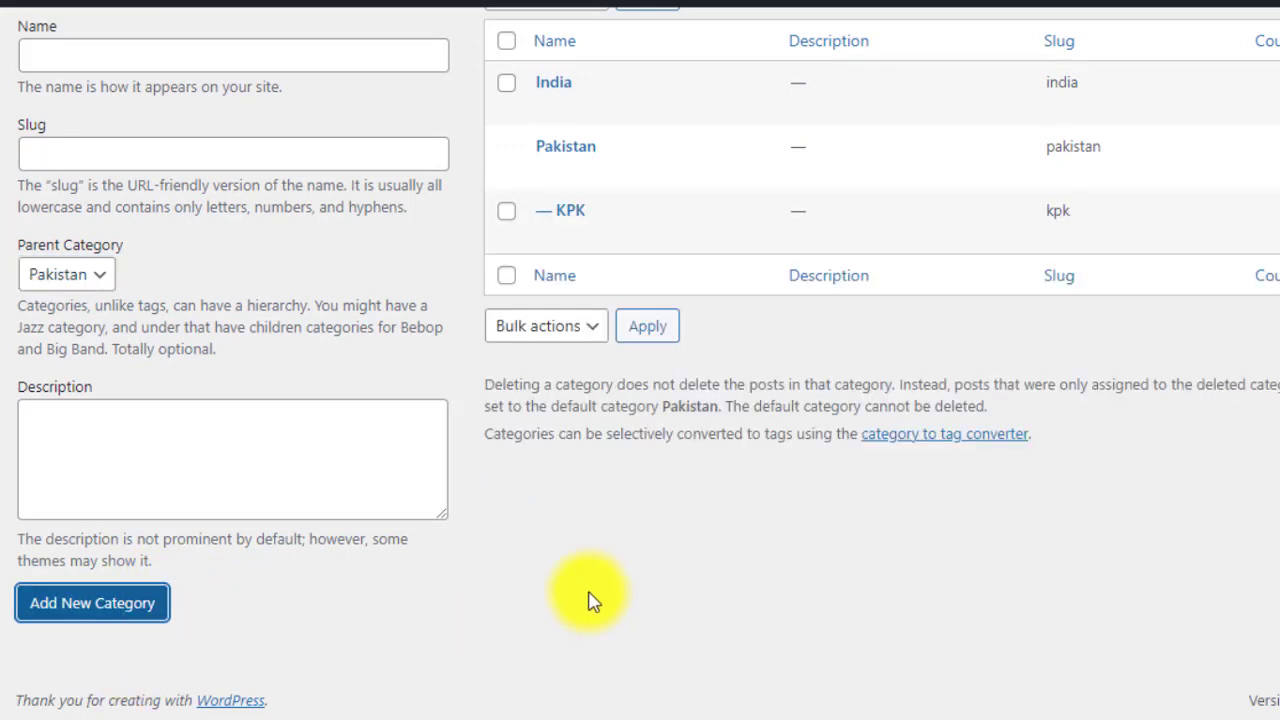
# Step: Look at the KPK entry in the category list and reload the site's front page to check the post's category
pyautogui.scroll(1, 597, 571)
pyautogui.moveTo(551, 337)
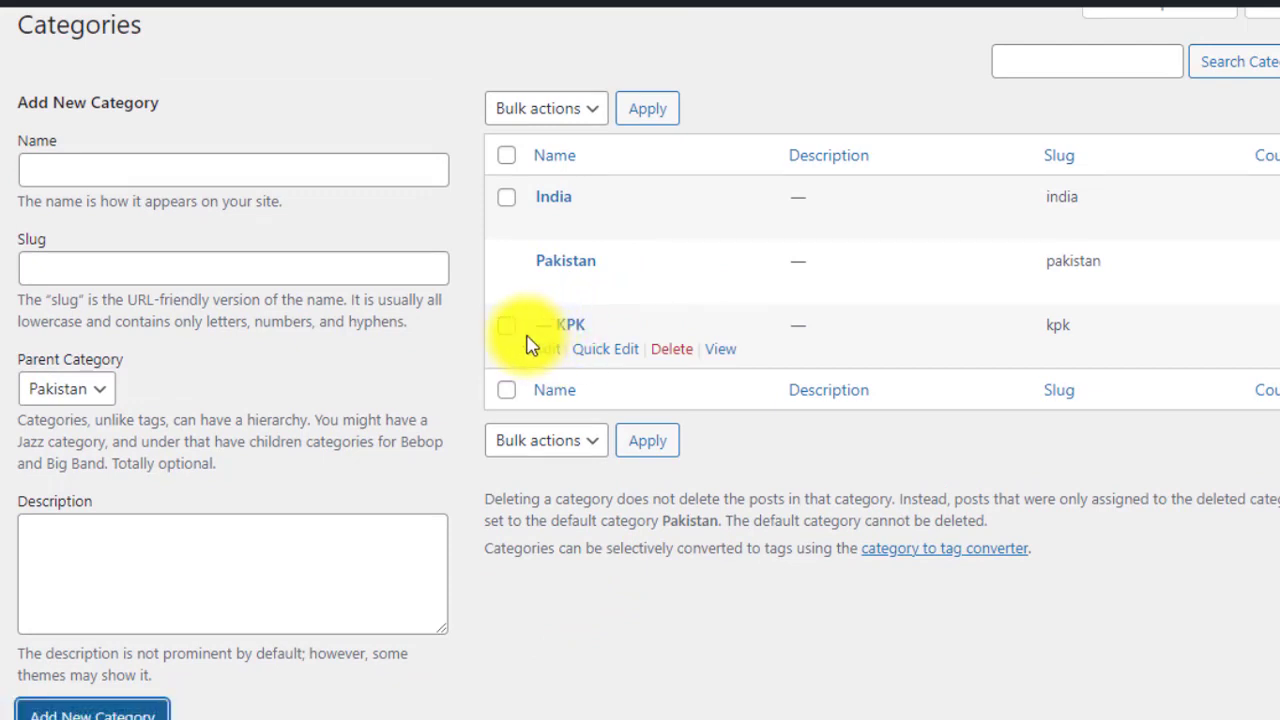
pyautogui.click(550, 345)
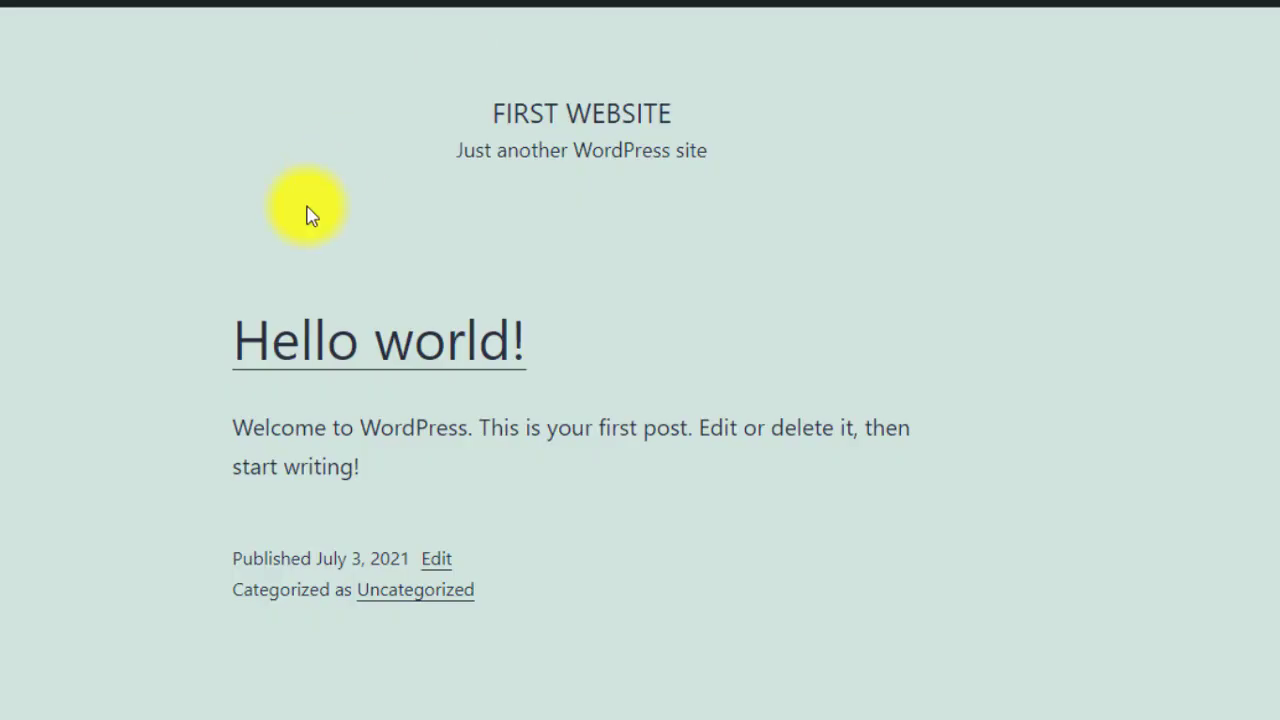
pyautogui.rightClick(309, 207)
pyautogui.click(366, 277)
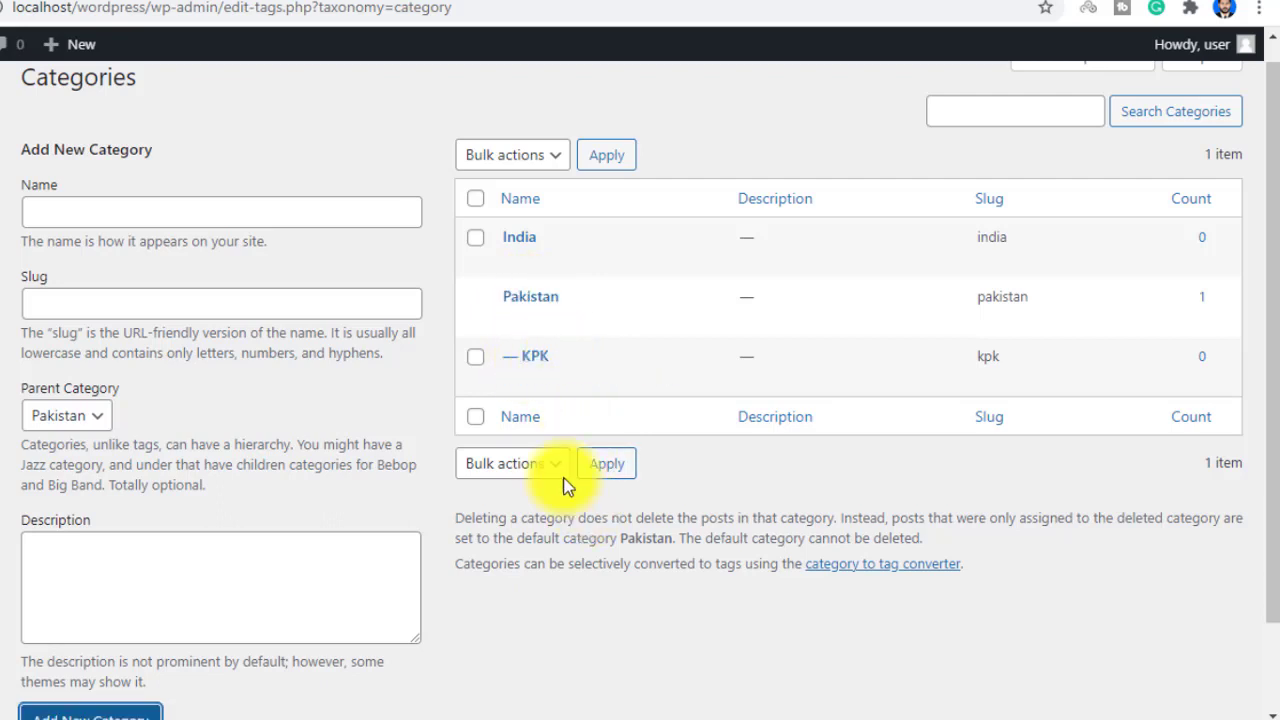
# Step: Set the parent category in the new-category form to None
pyautogui.click(100, 210)
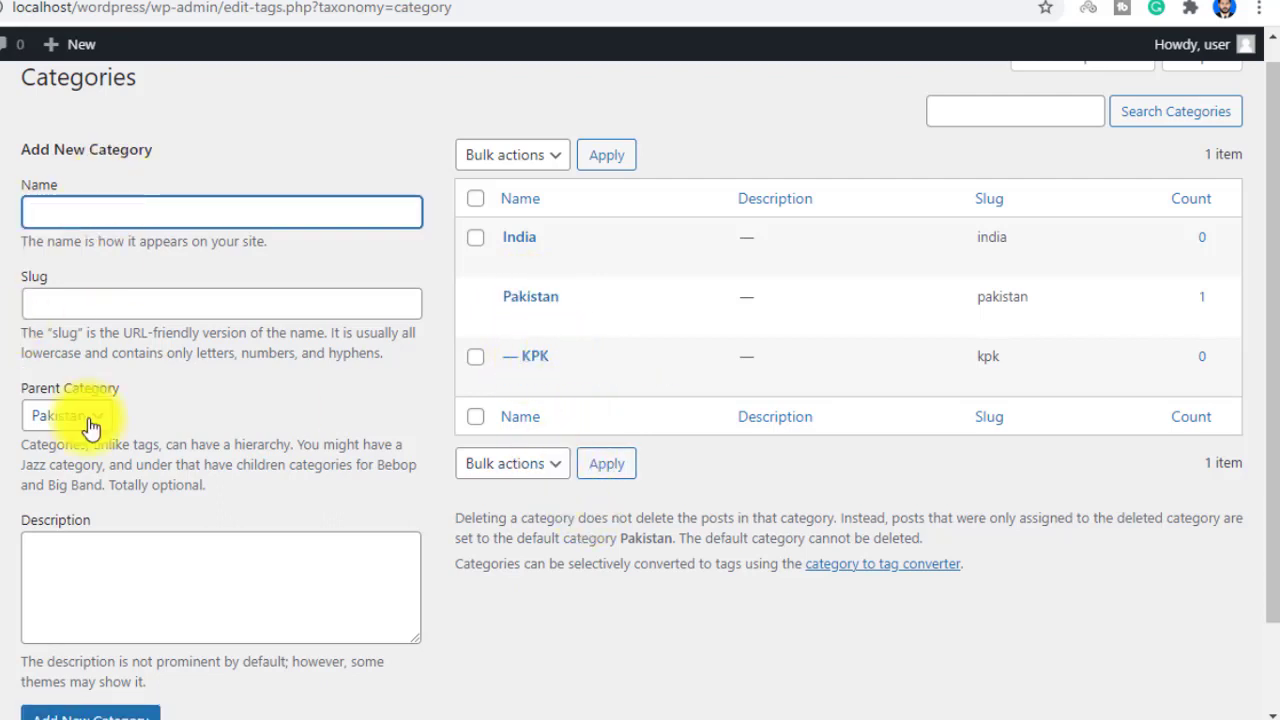
pyautogui.click(90, 427)
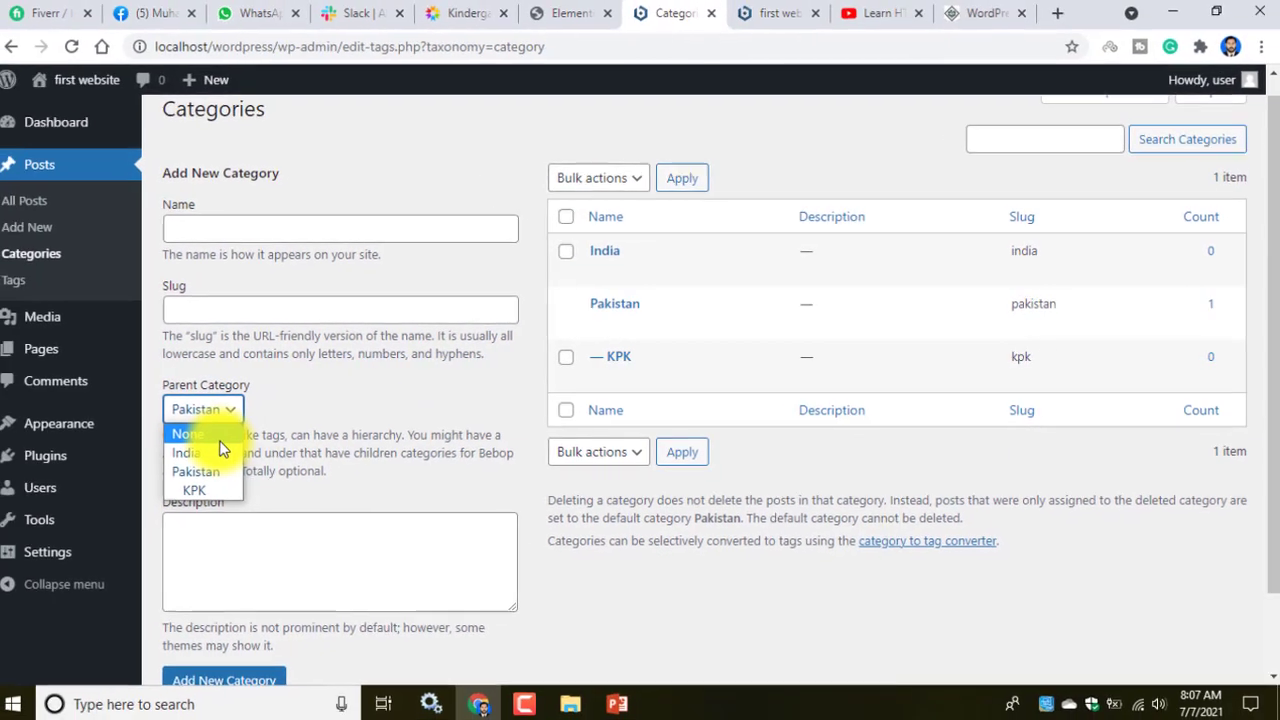
pyautogui.click(95, 441)
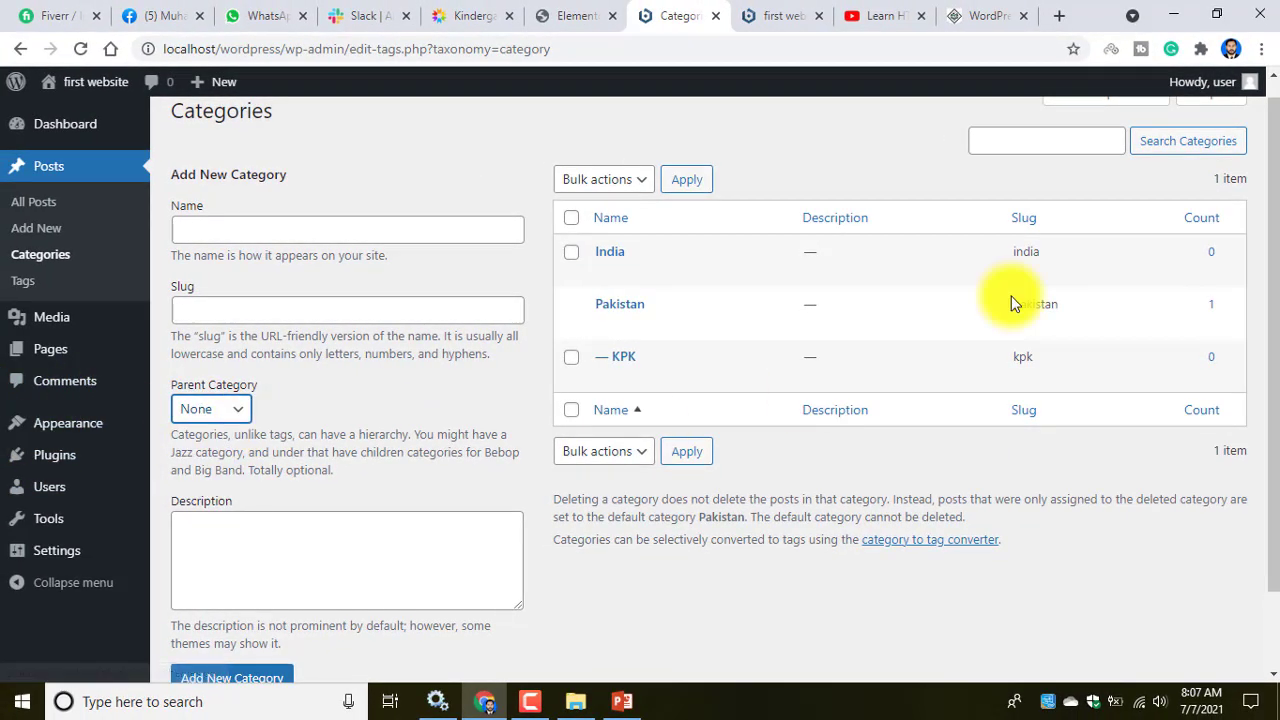
# Step: Check the Hello world! post's category on the site's front page and open the navigation menu editor
pyautogui.click(762, 12)
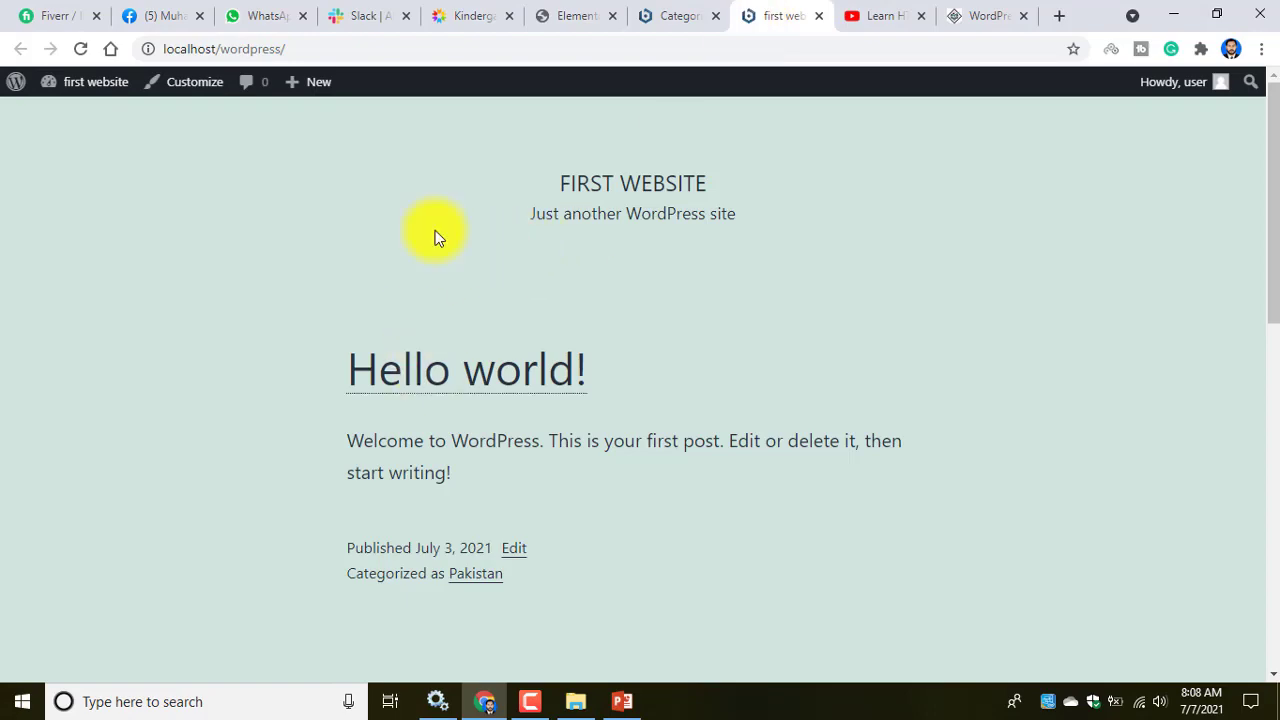
pyautogui.click(675, 15)
pyautogui.moveTo(75, 432)
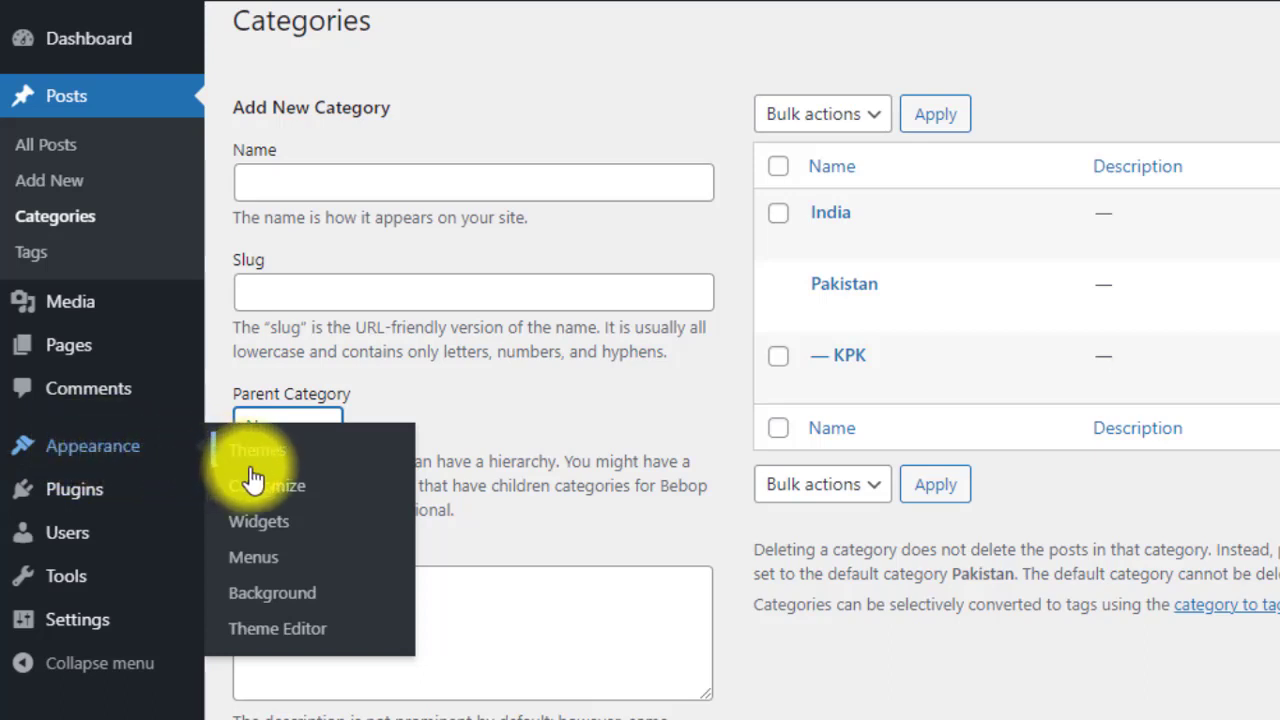
pyautogui.click(302, 561)
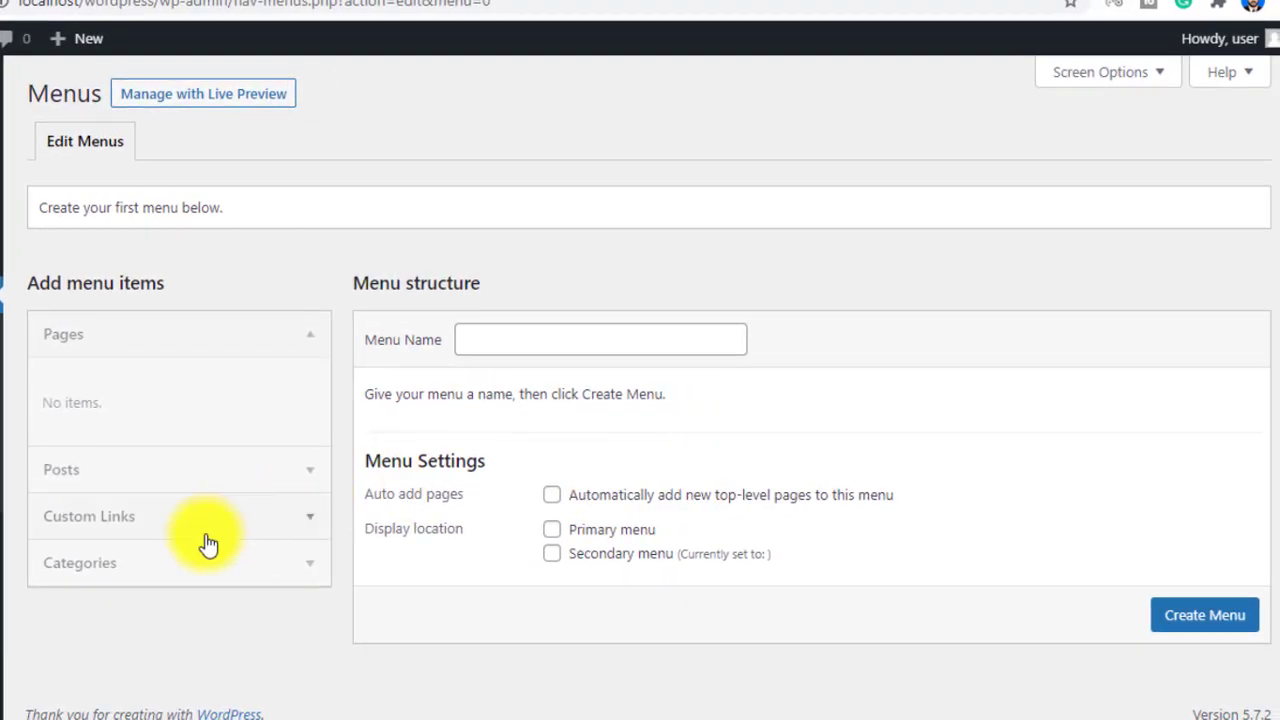
# Step: Create a navigation menu named Menu 1 and assign it to the Primary menu display location
pyautogui.click(507, 345)
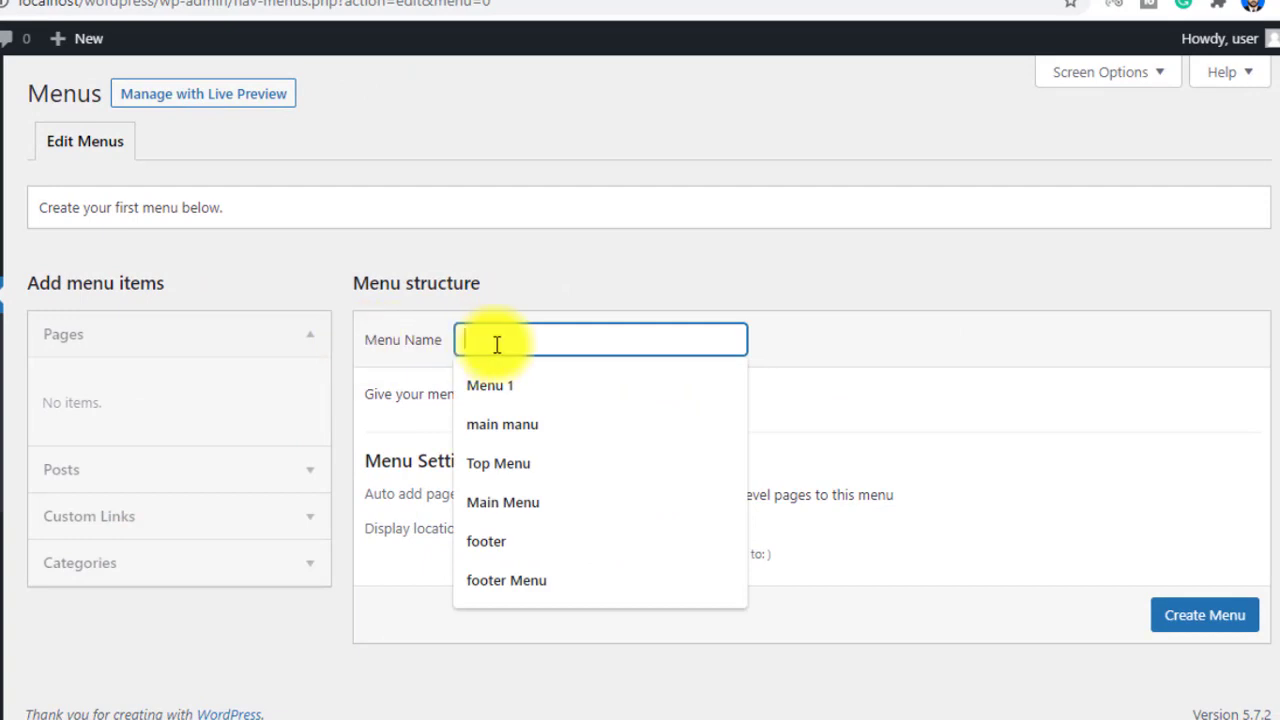
pyautogui.click(518, 393)
pyautogui.click(895, 368)
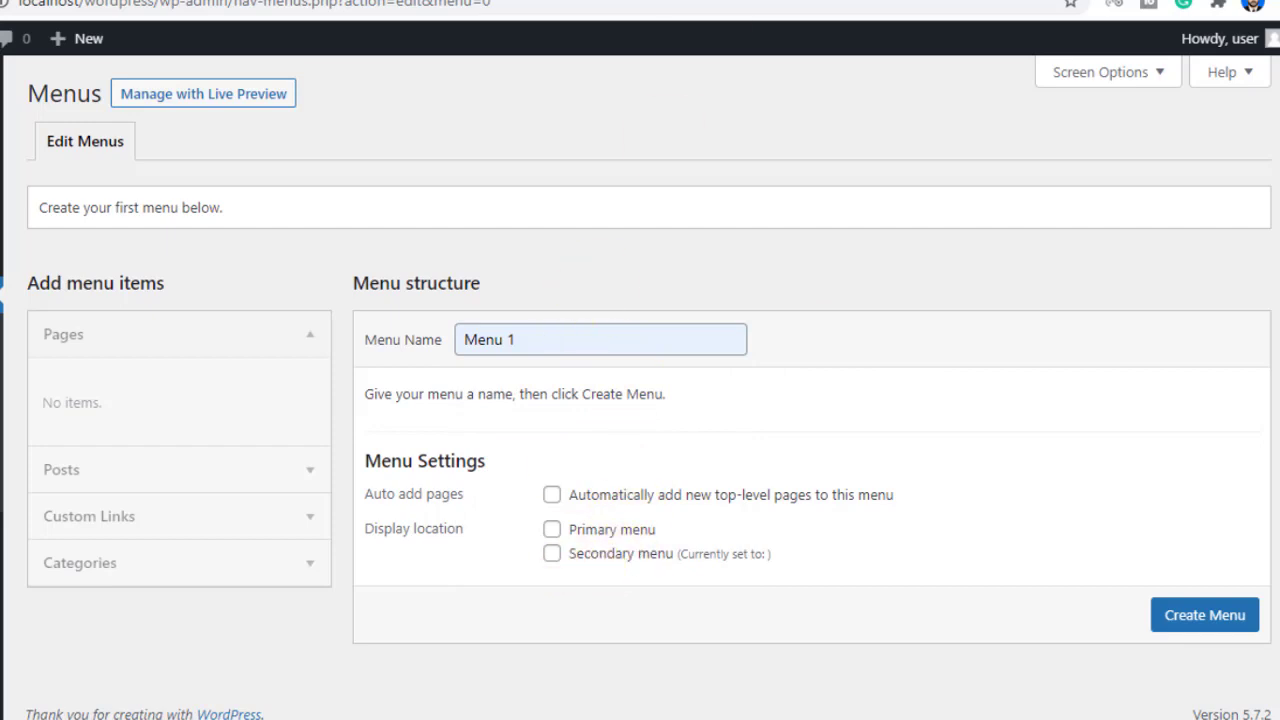
pyautogui.click(535, 0)
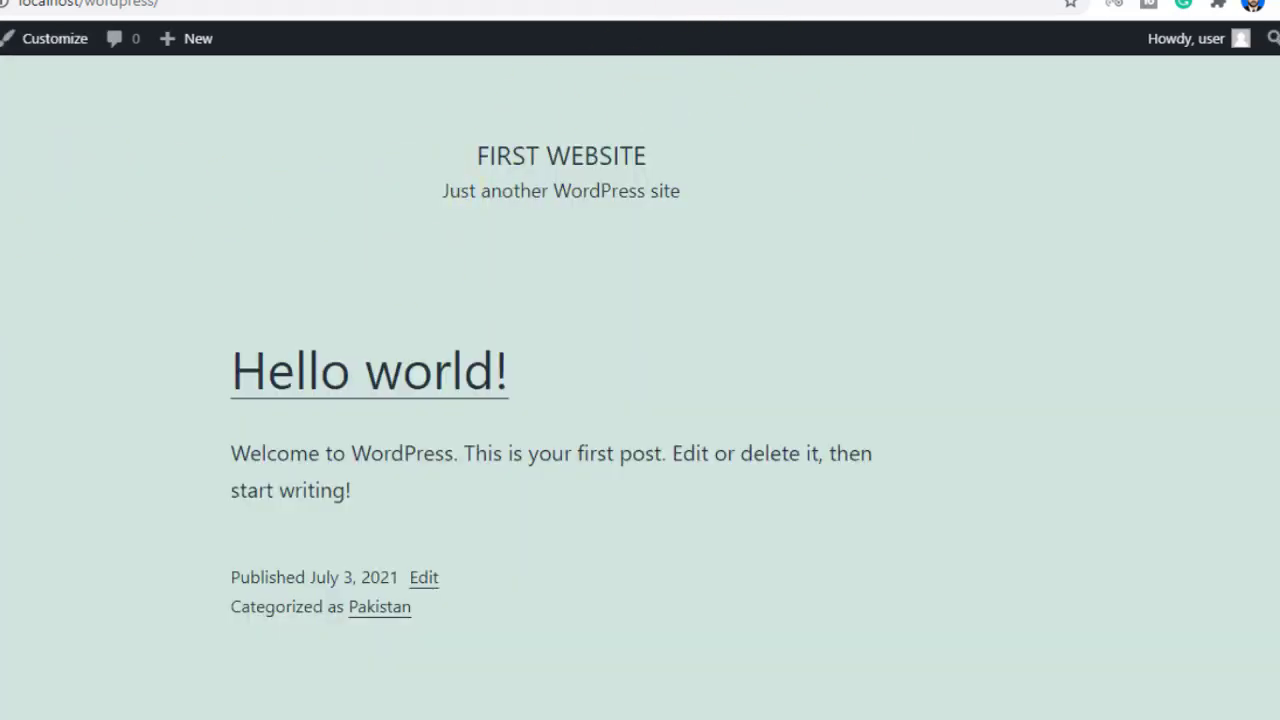
pyautogui.click(700, 0)
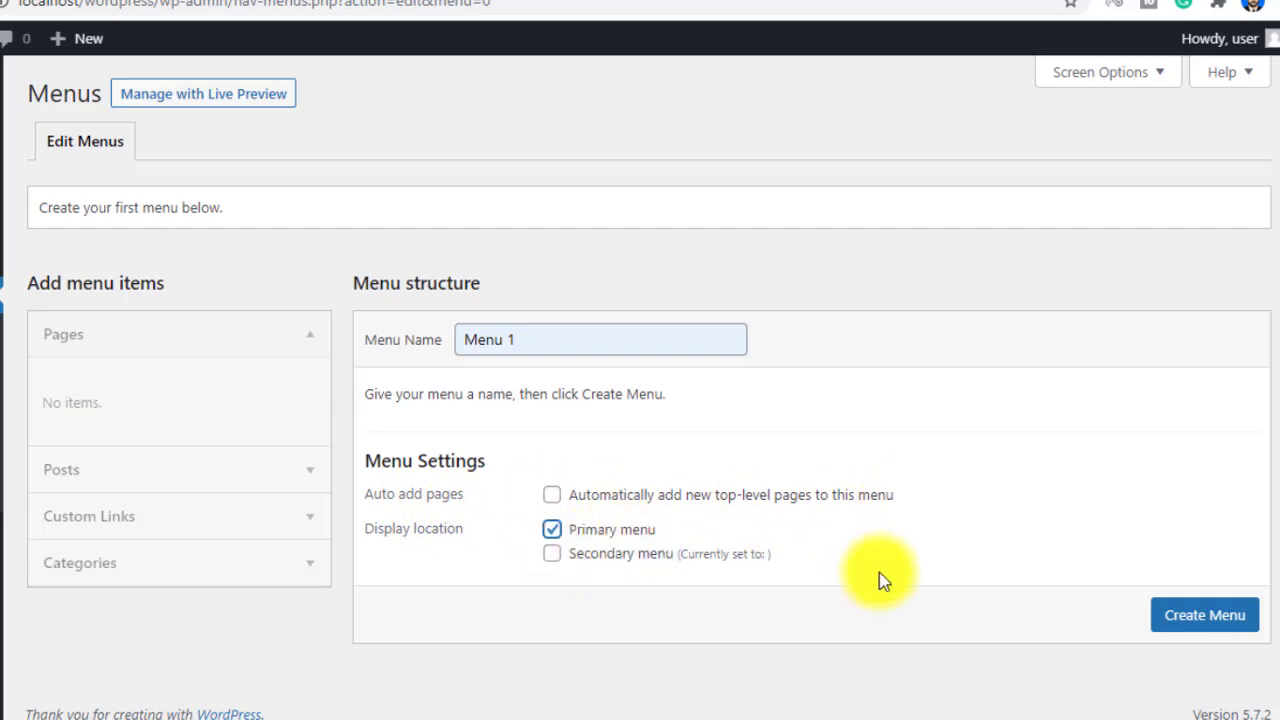
pyautogui.click(1198, 618)
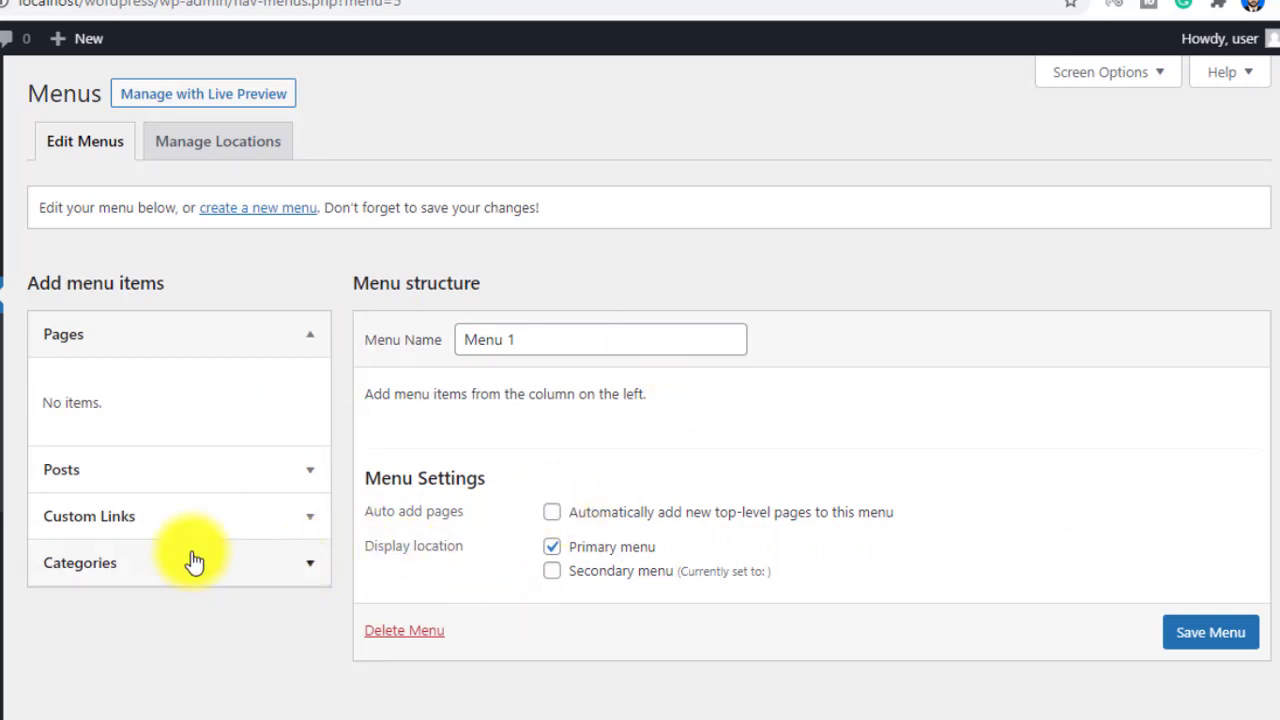
pyautogui.click(550, 546)
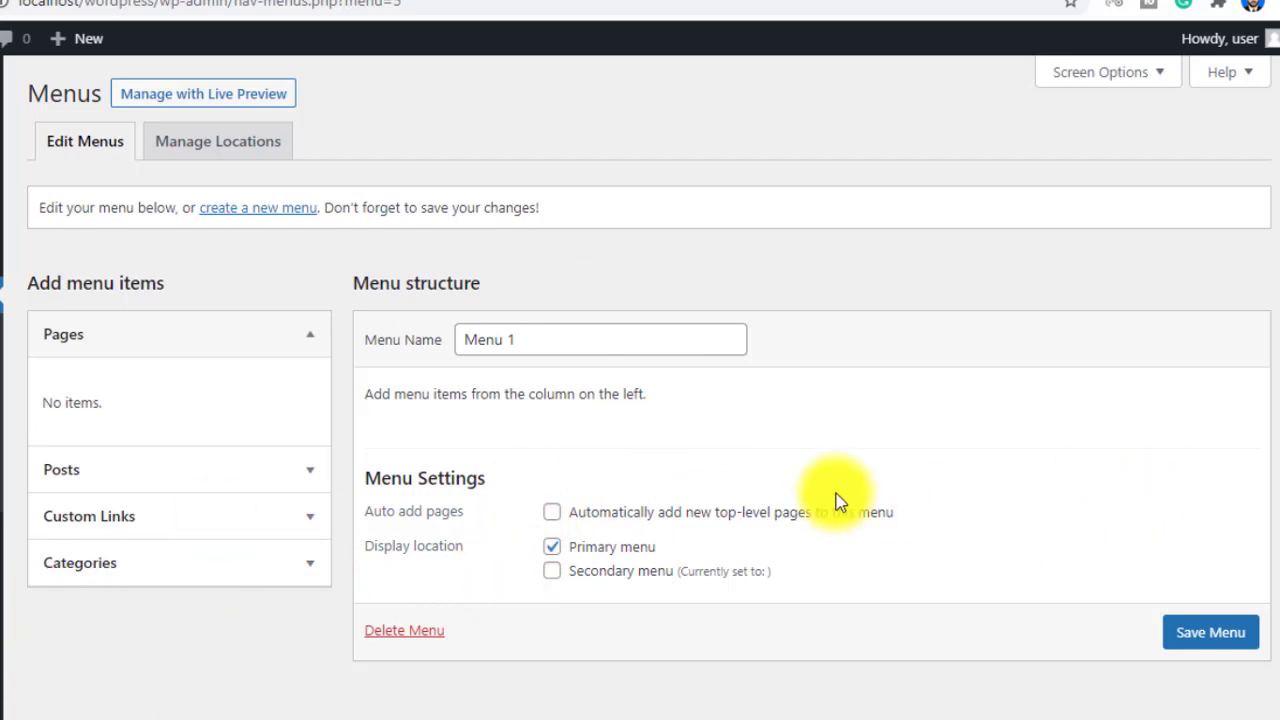
# Step: Show all categories, not only the most used ones, among the items available for the menu
pyautogui.scroll(-1, 838, 500)
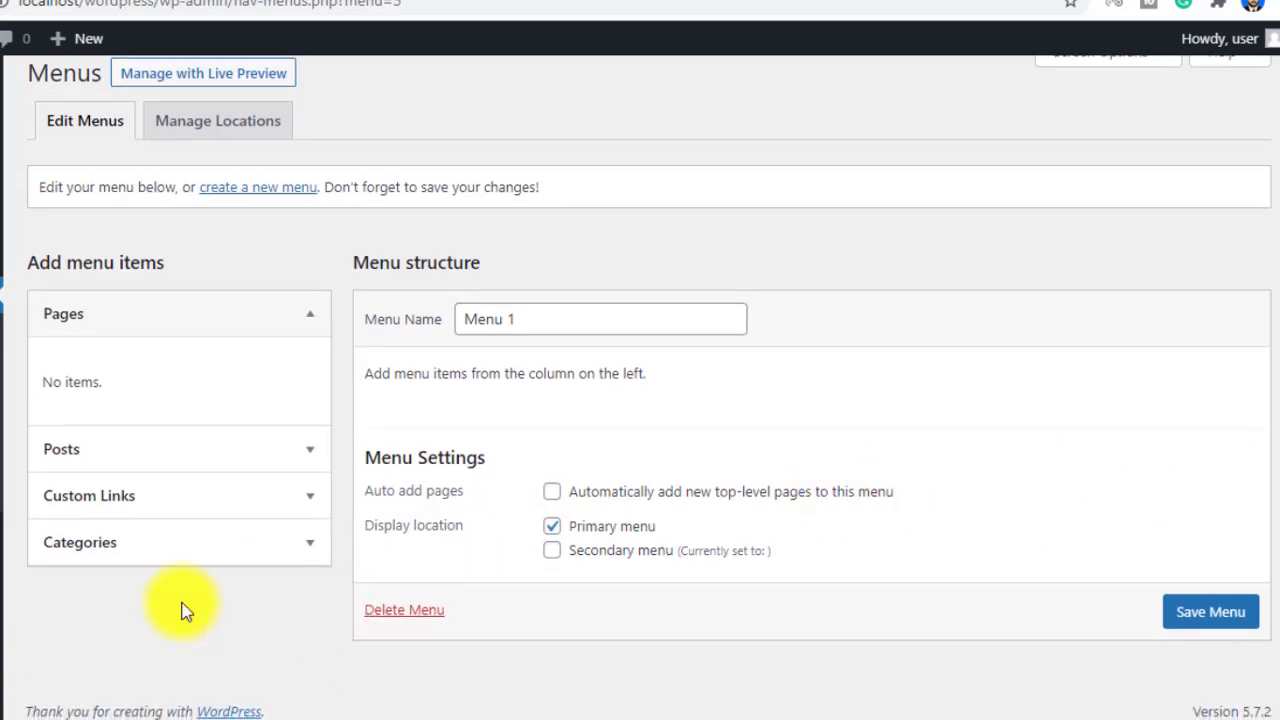
pyautogui.click(146, 557)
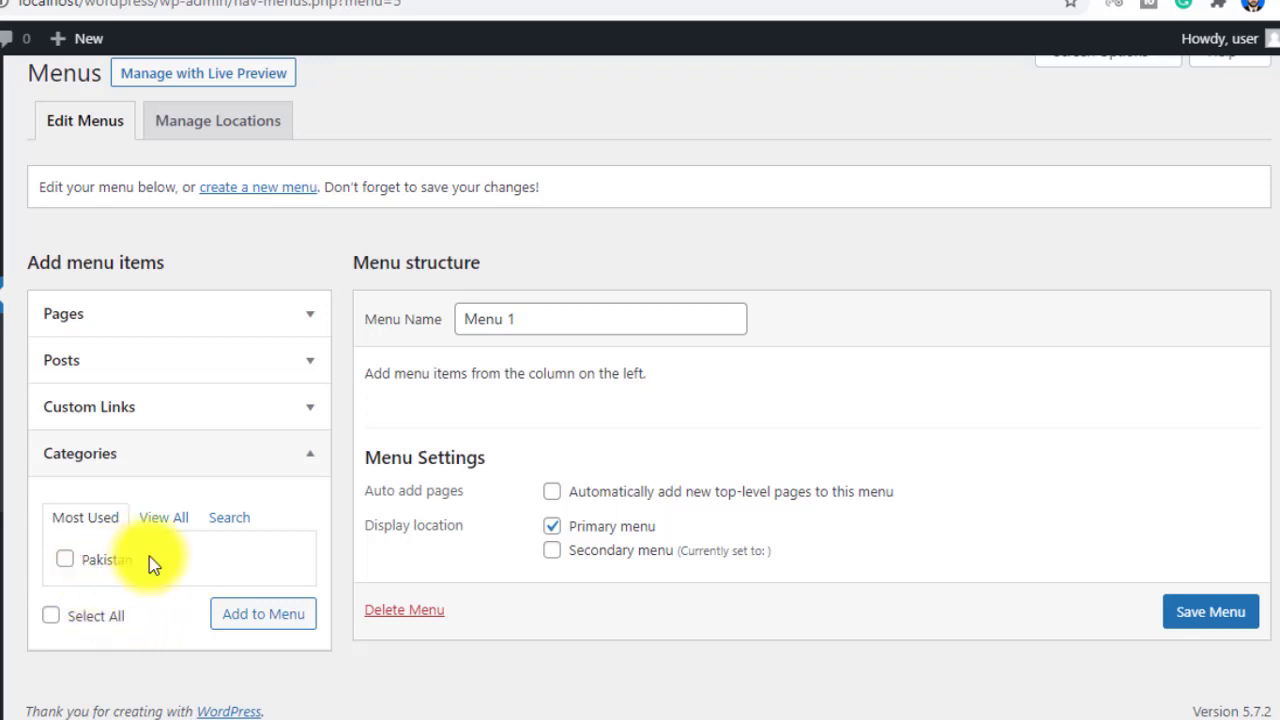
pyautogui.click(170, 528)
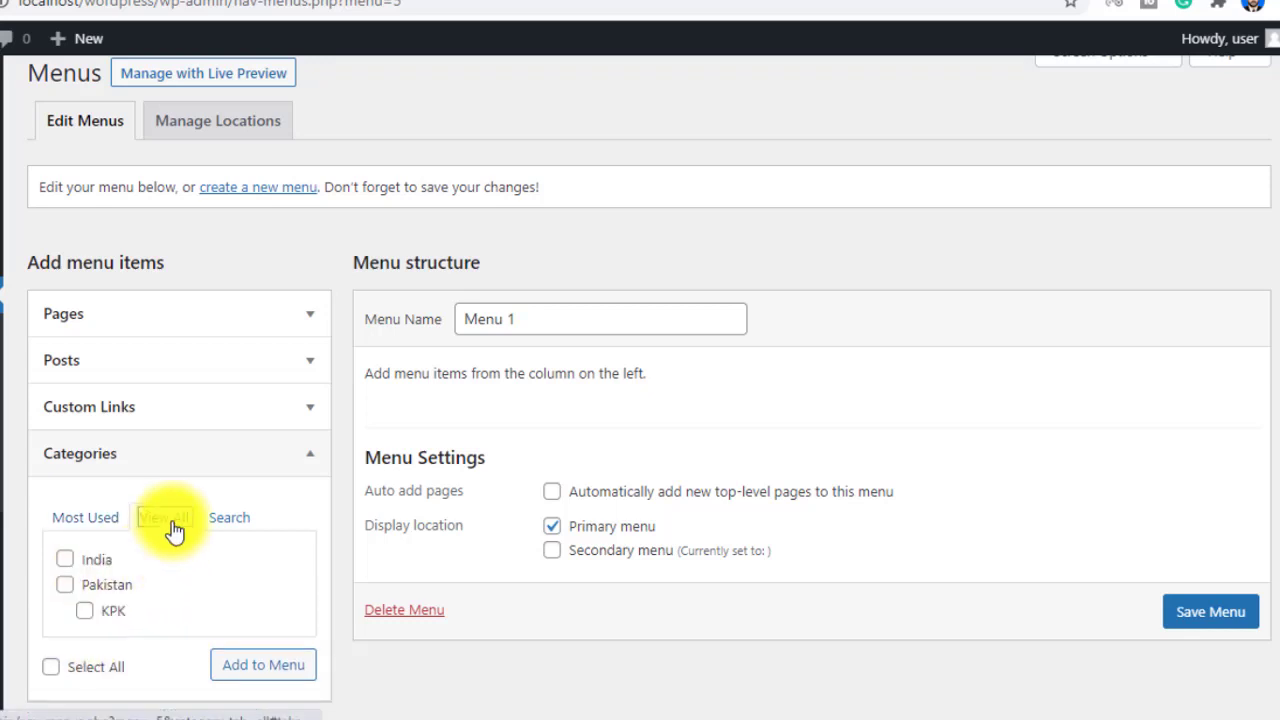
pyautogui.click(88, 522)
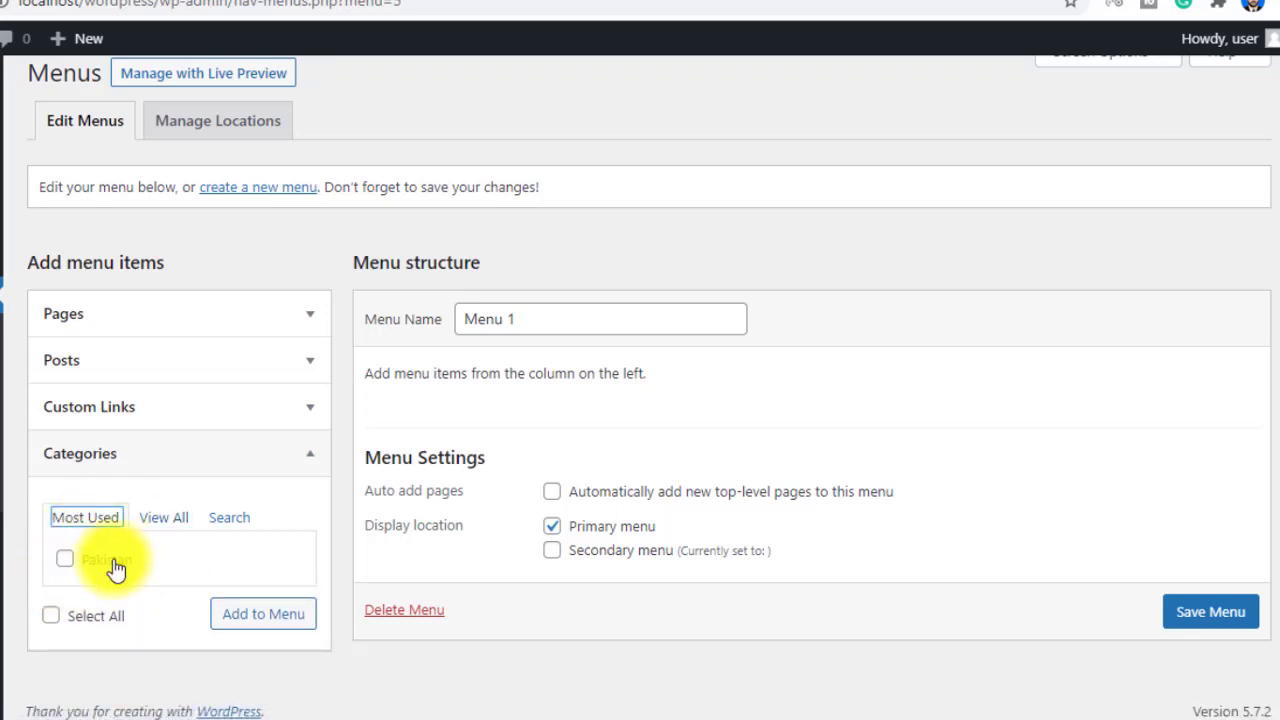
pyautogui.click(163, 520)
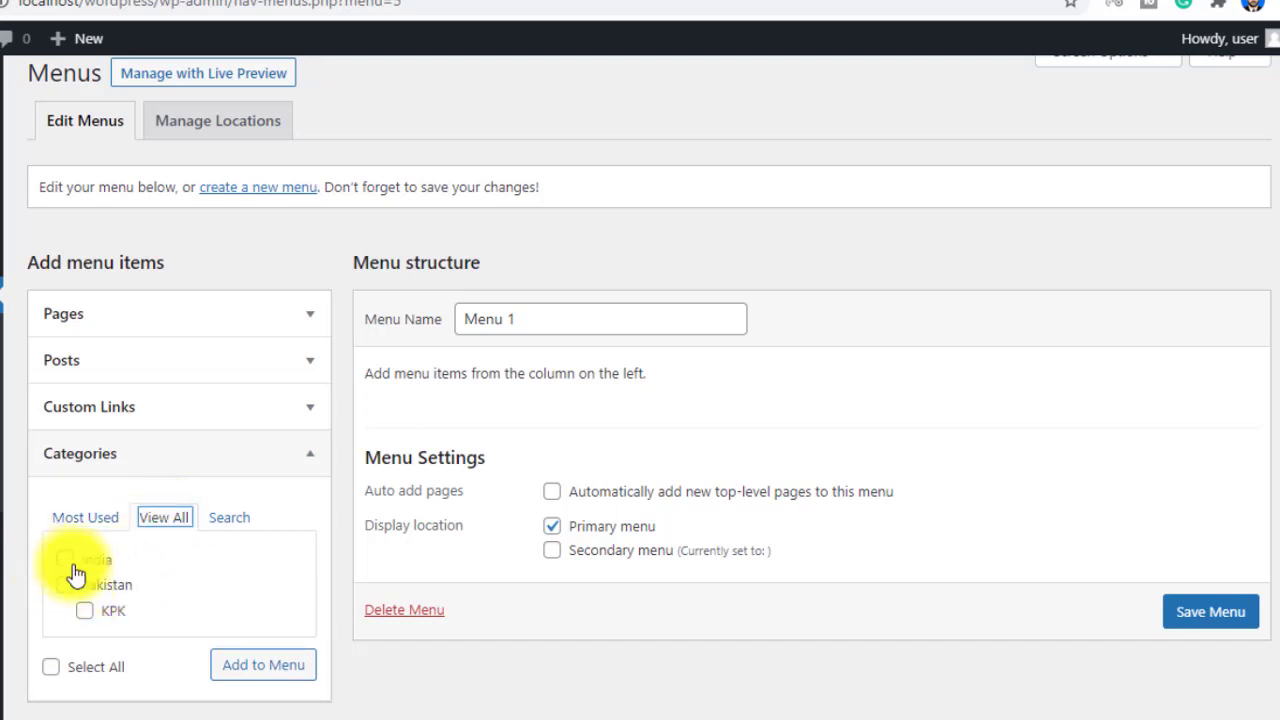
pyautogui.click(64, 560)
pyautogui.click(64, 585)
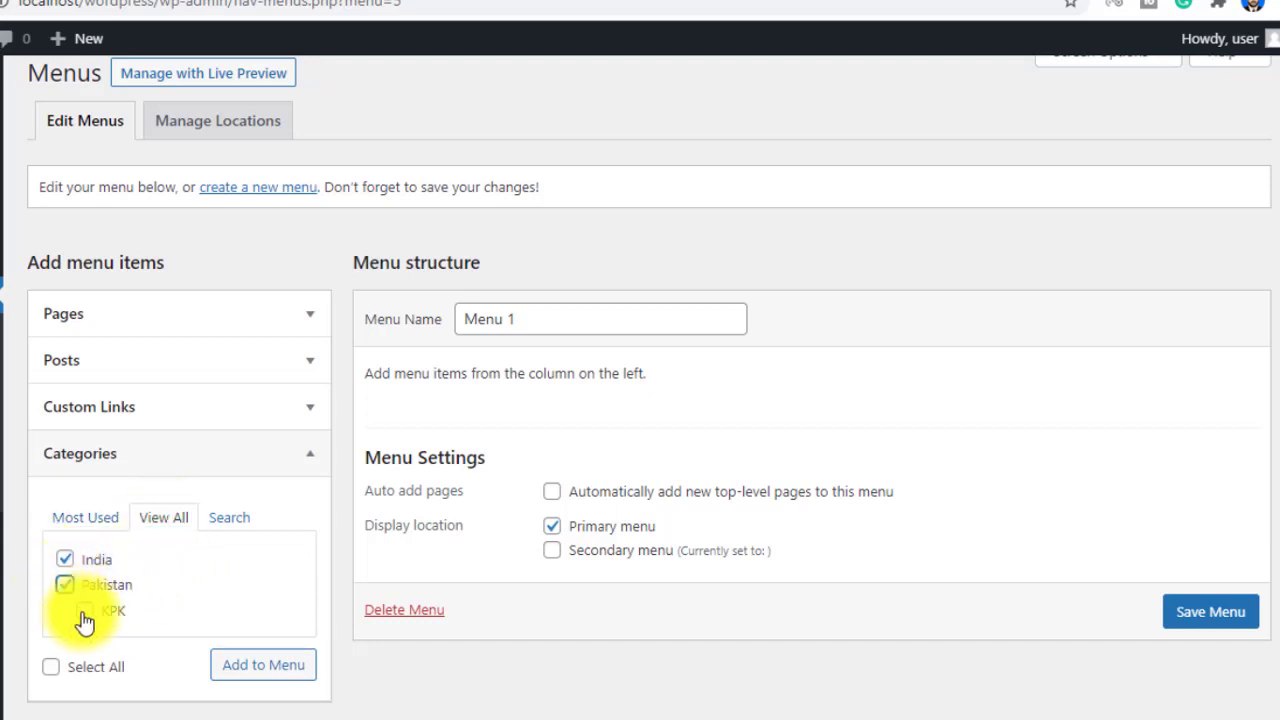
pyautogui.click(84, 612)
pyautogui.click(65, 562)
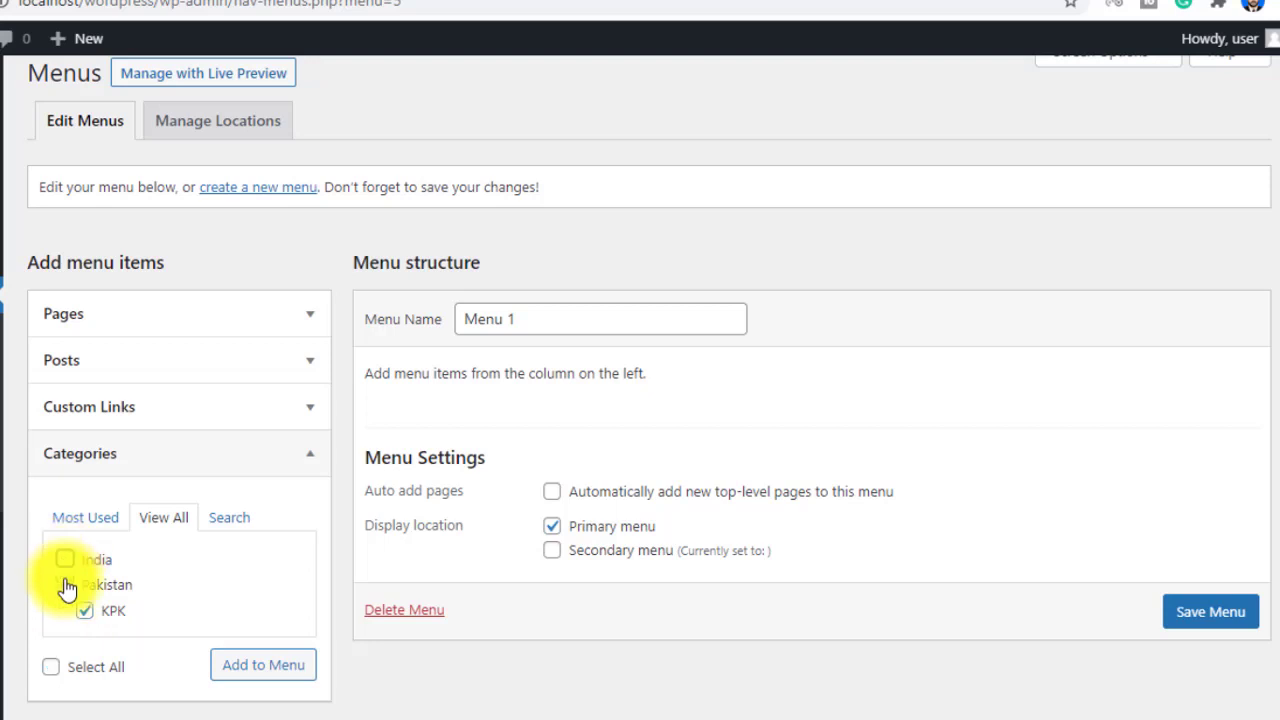
pyautogui.click(64, 585)
pyautogui.click(84, 610)
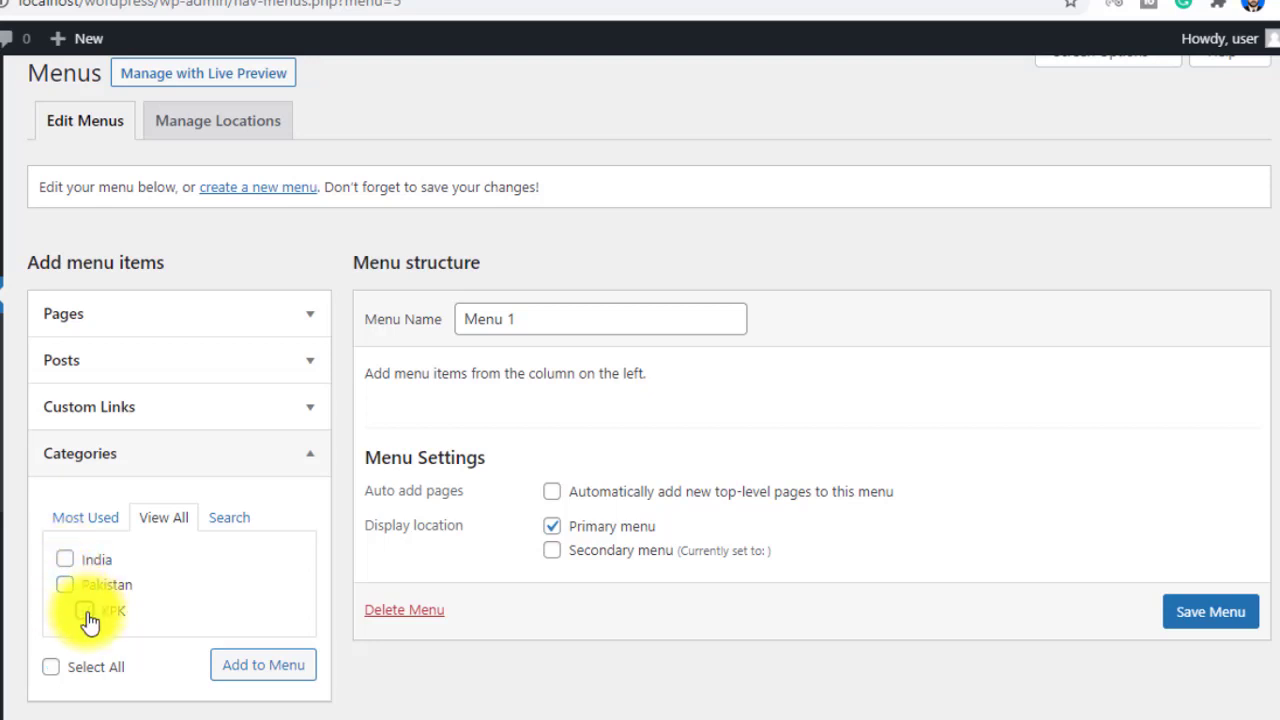
# Step: Select all the listed categories at once and add them to Menu 1
pyautogui.click(48, 670)
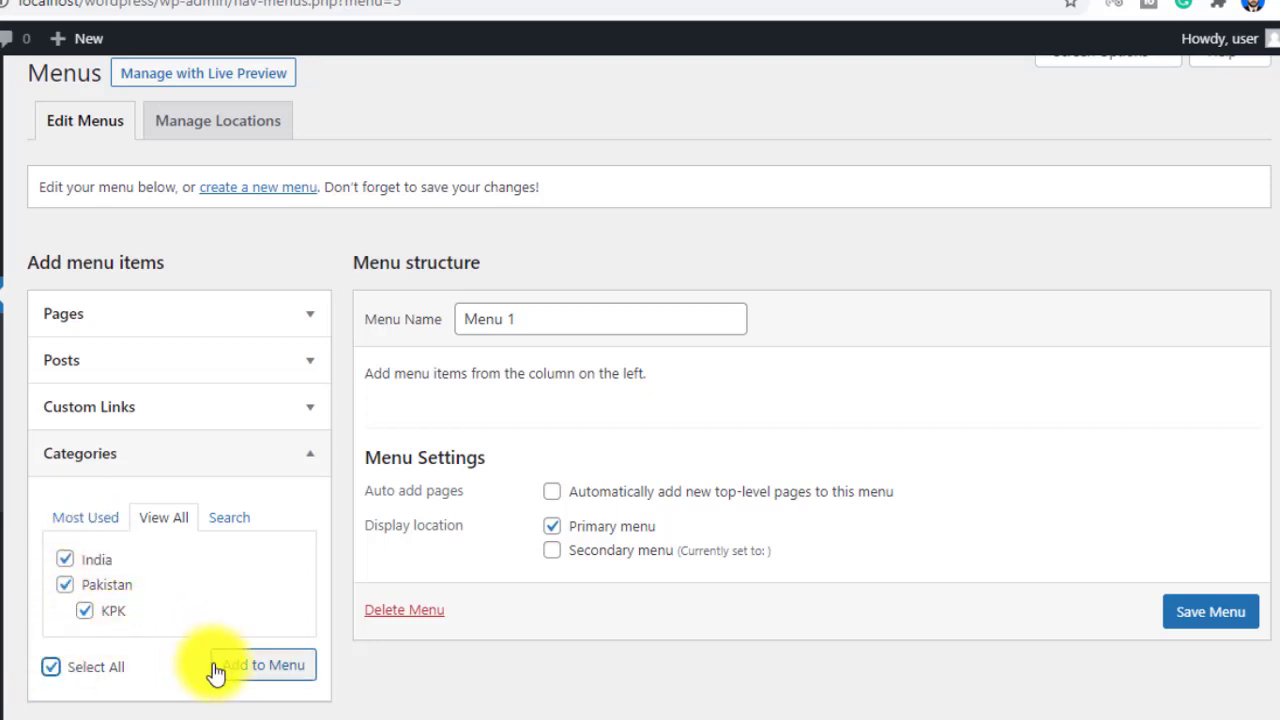
pyautogui.click(258, 678)
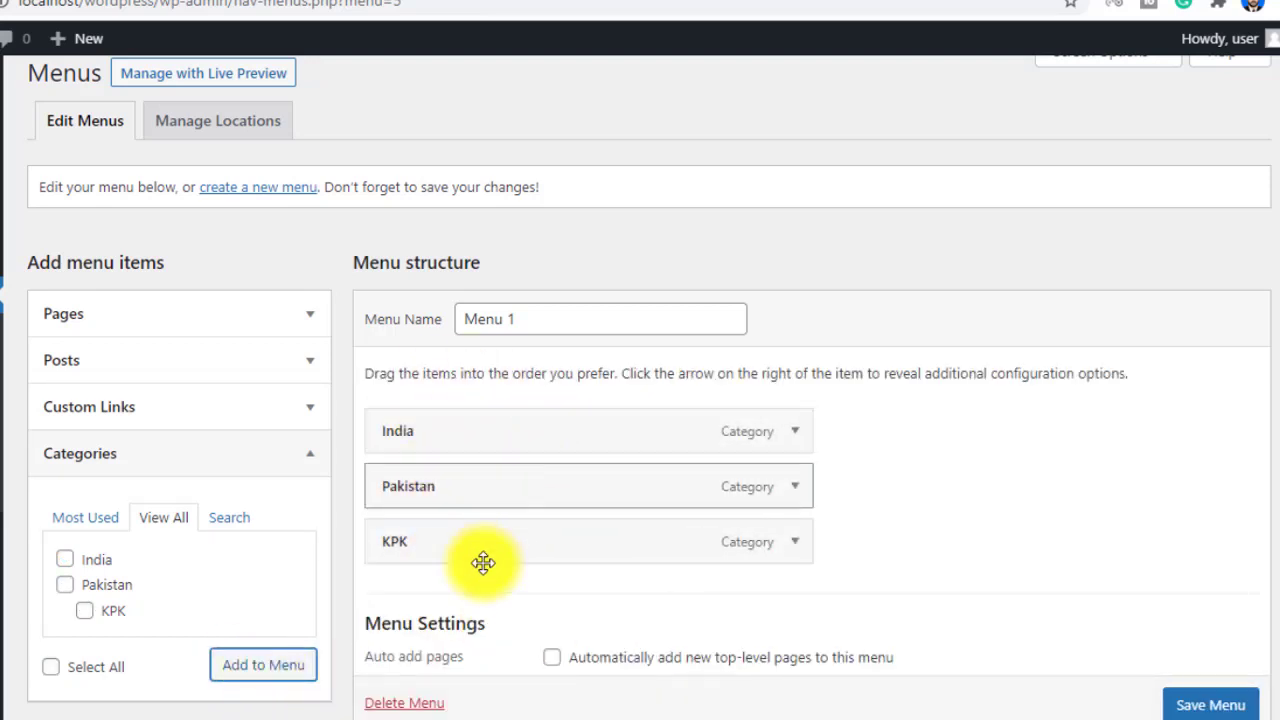
# Step: Move Pakistan above India in the menu structure and nest KPK under Pakistan as a sub item
pyautogui.moveTo(437, 480); pyautogui.dragTo(438, 420)
pyautogui.moveTo(480, 557); pyautogui.dragTo(343, 479)
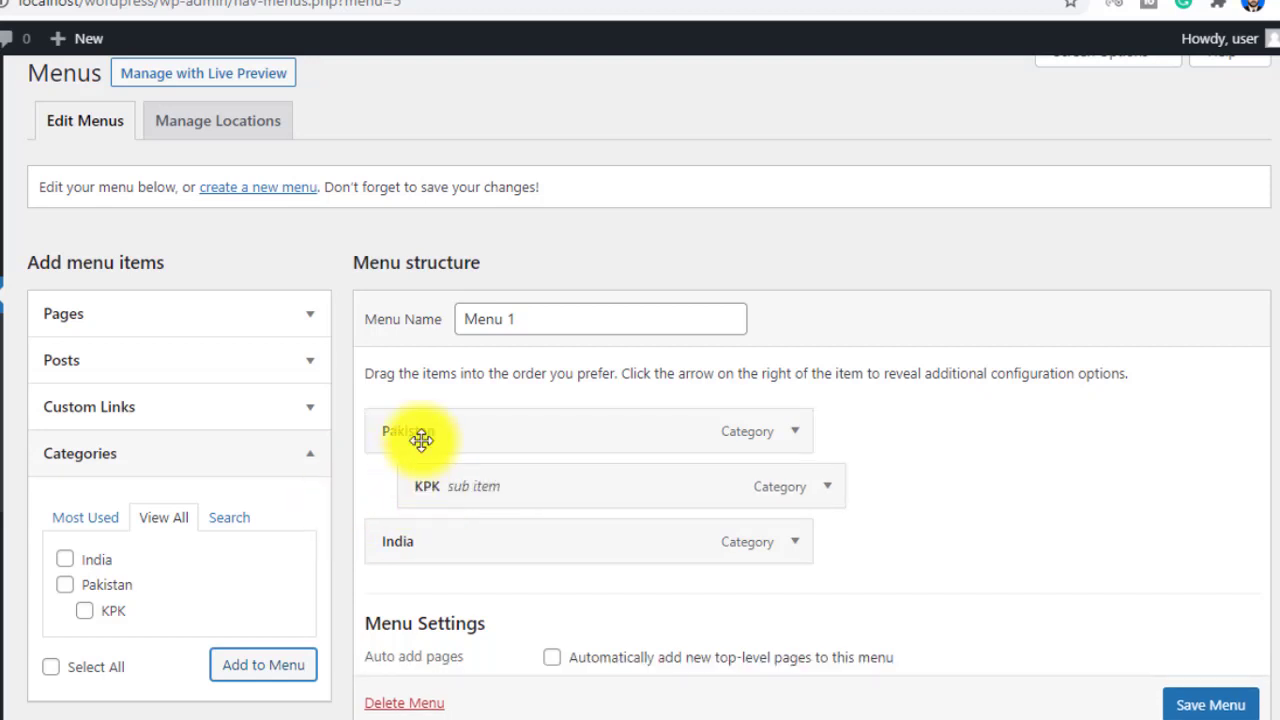
pyautogui.scroll(-1, 421, 435)
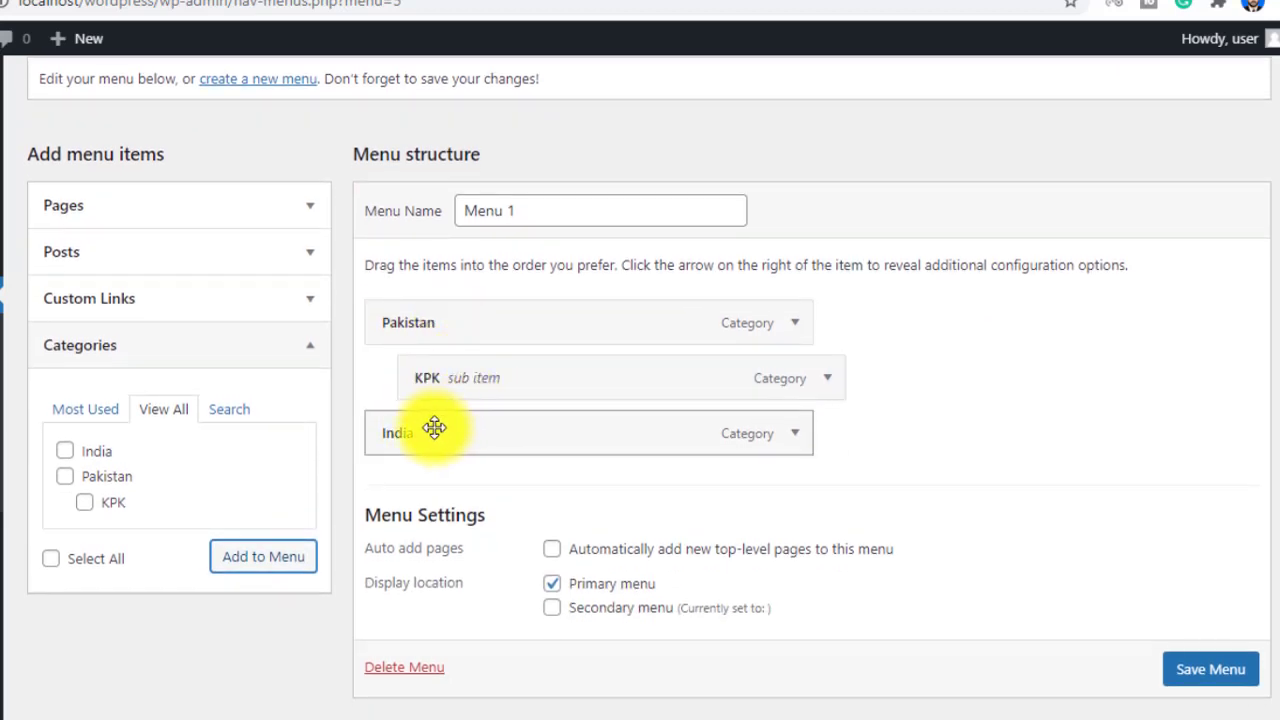
# Step: Save Menu 1 with its Pakistan, KPK and India category items
pyautogui.scroll(-1, 1188, 684)
pyautogui.click(1199, 662)
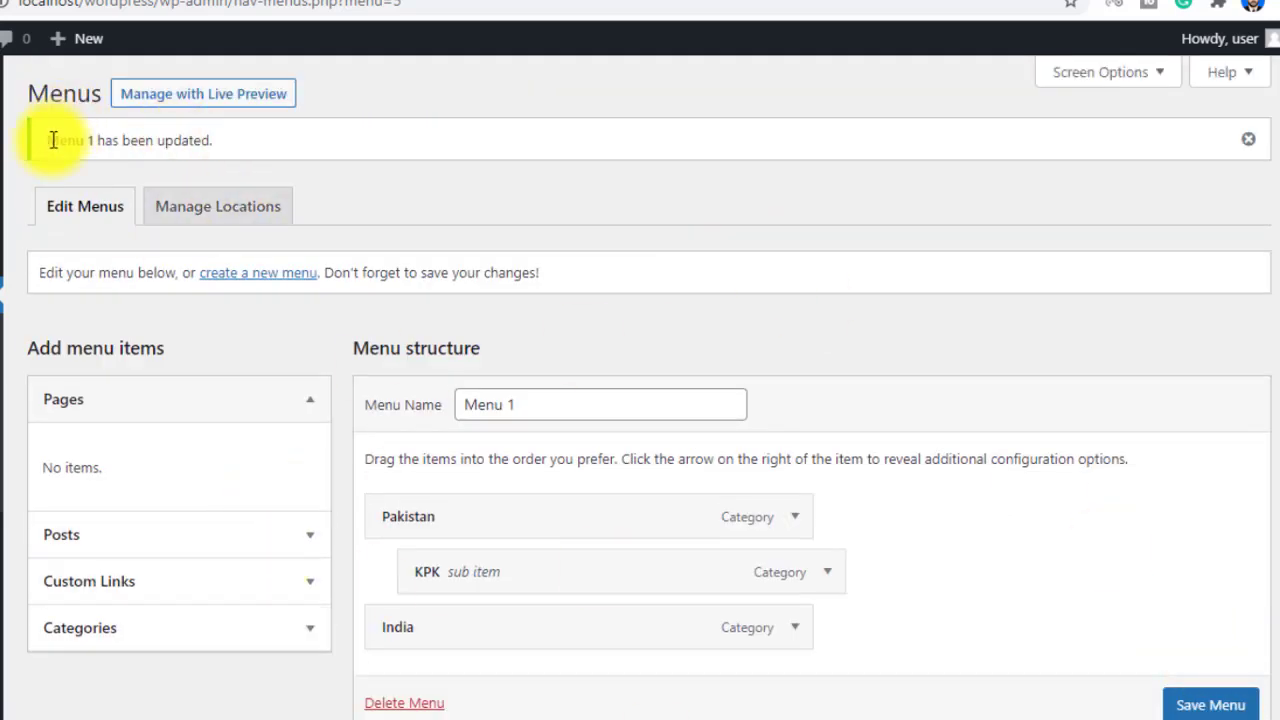
pyautogui.moveTo(53, 140); pyautogui.dragTo(215, 142)
pyautogui.click(215, 142)
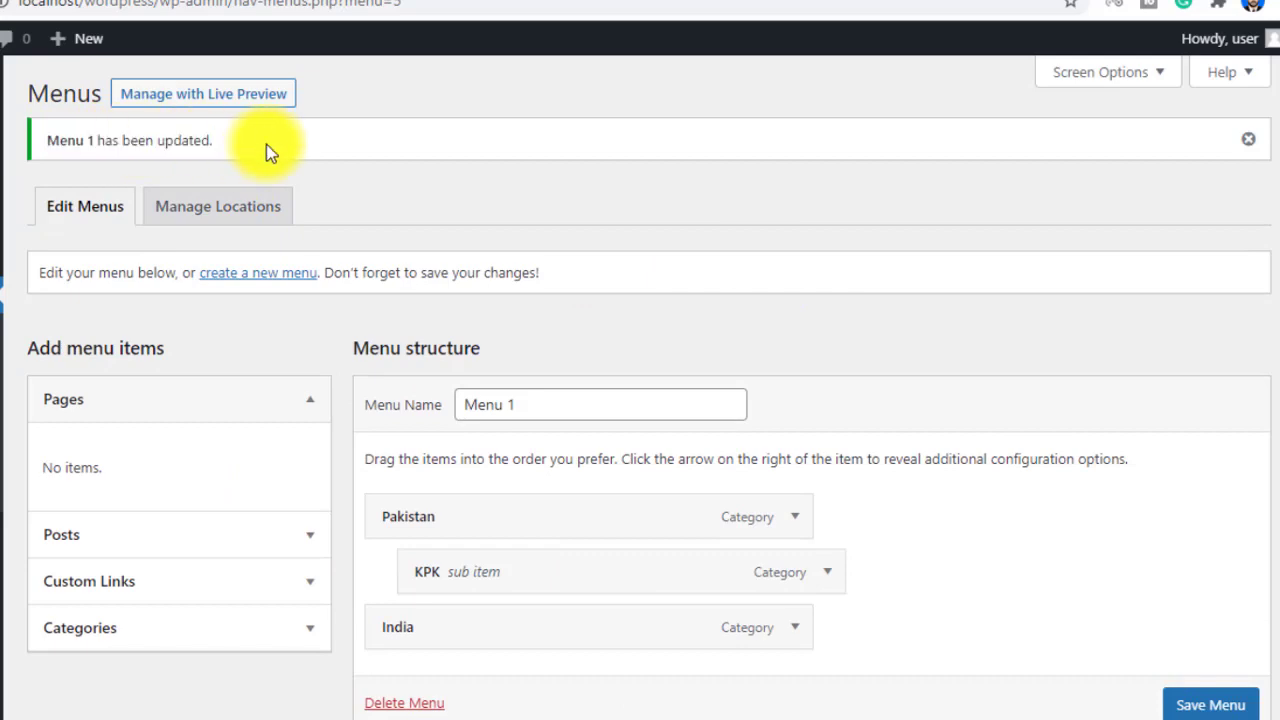
# Step: Reload the website's front page and examine the navigation menu in the header, including the Pakistan item's submenu
pyautogui.click(290, 0)
pyautogui.rightClick(304, 207)
pyautogui.click(341, 268)
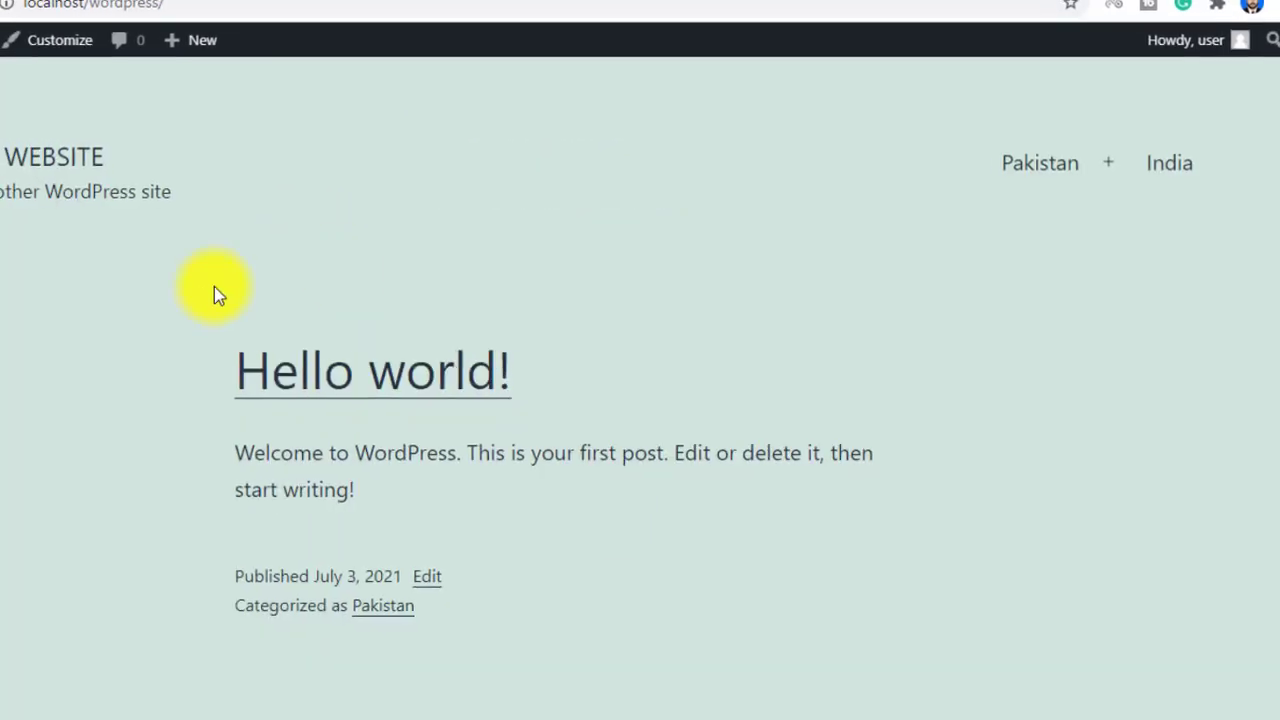
pyautogui.moveTo(1025, 172)
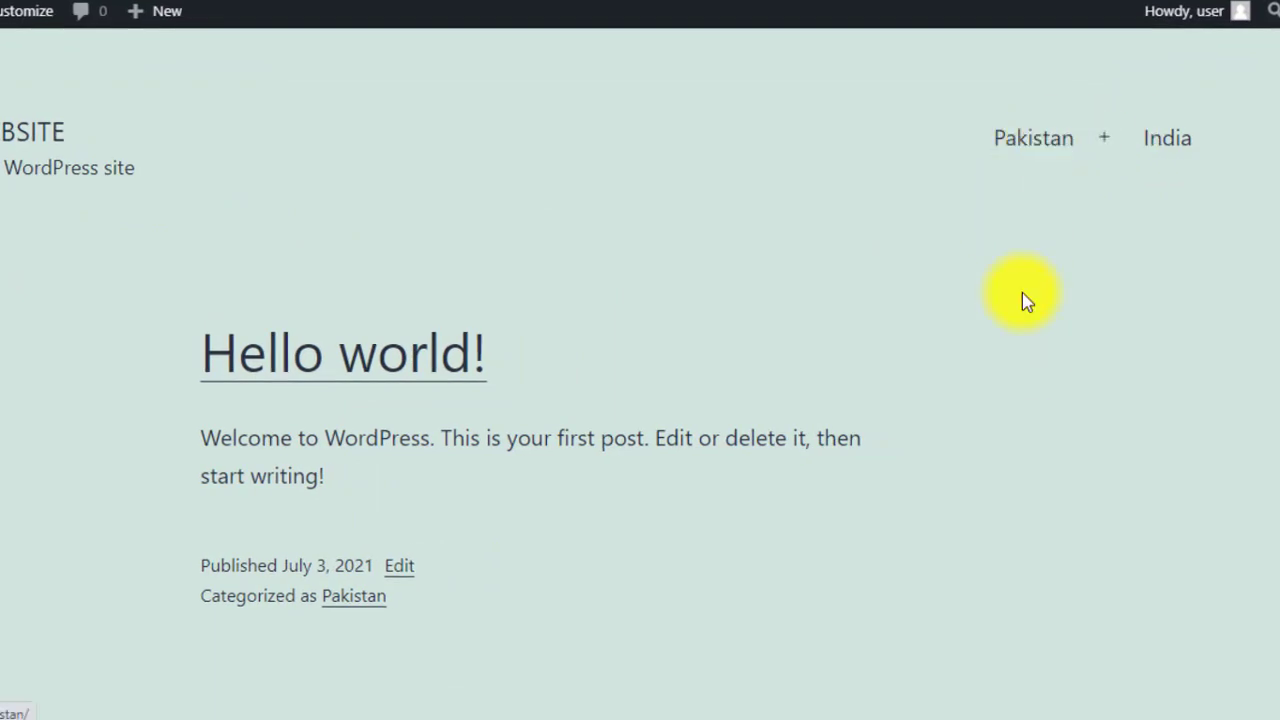
pyautogui.moveTo(1033, 146)
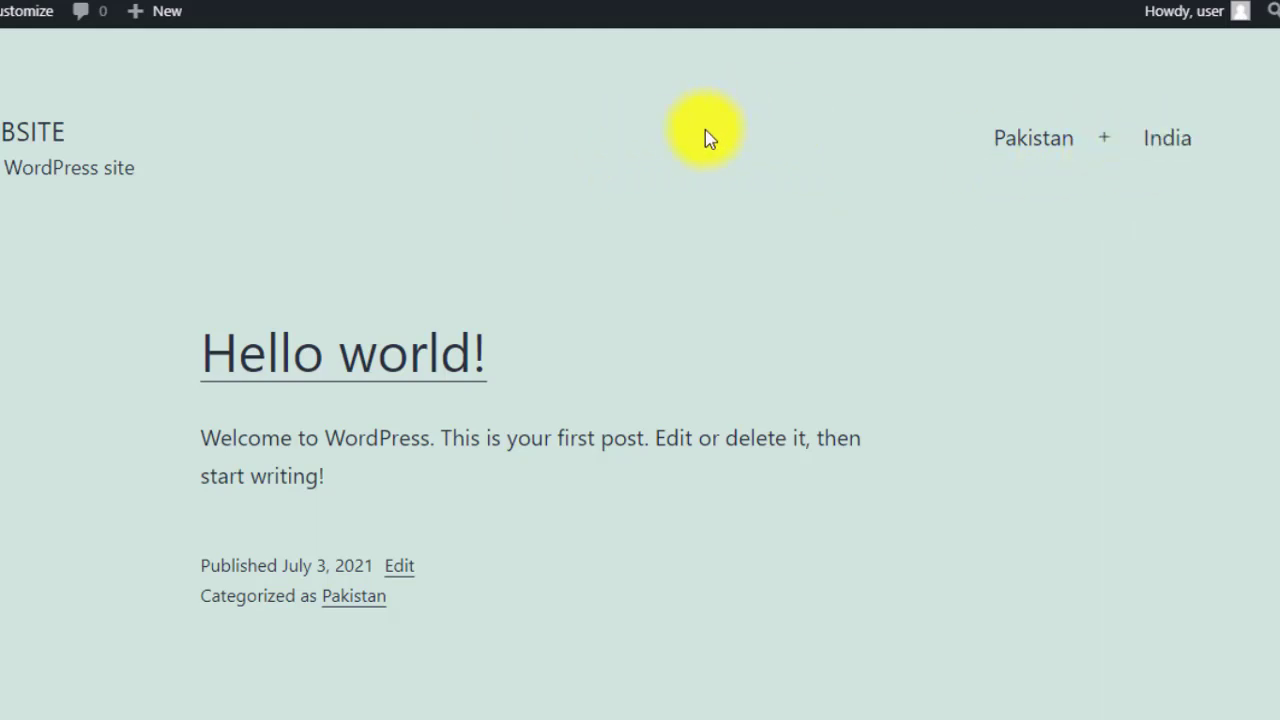
pyautogui.click(665, 12)
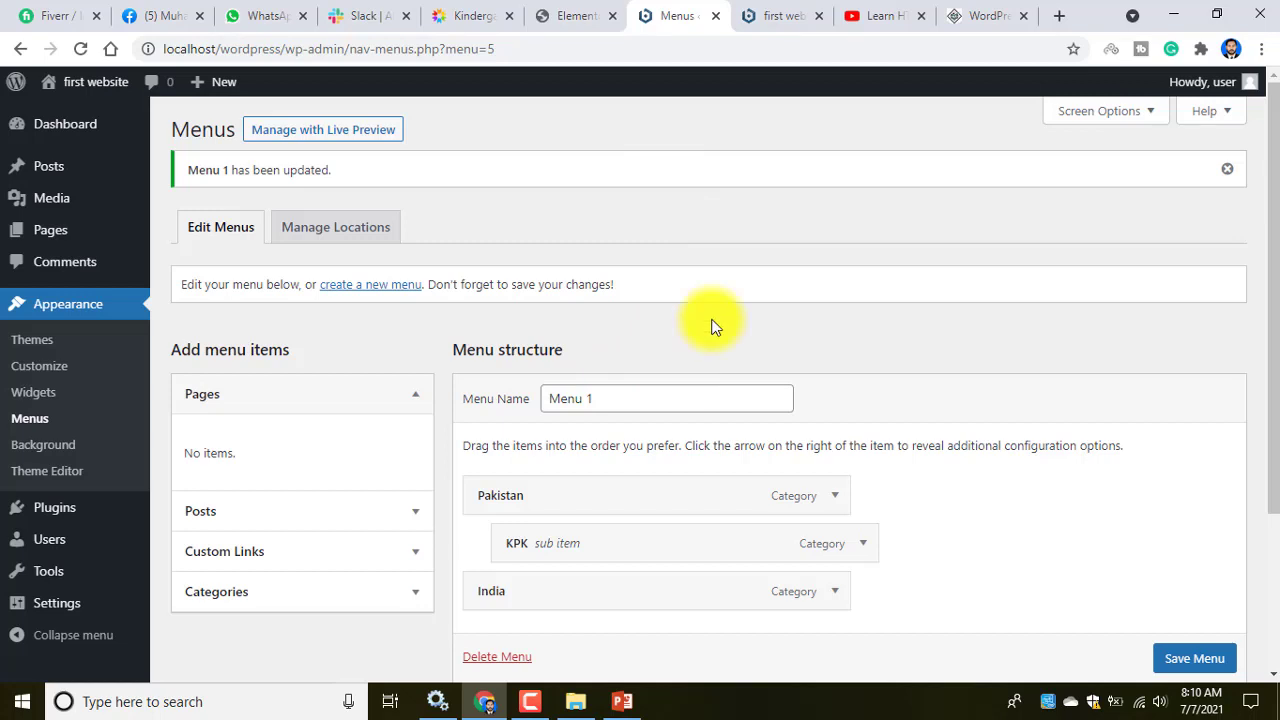
pyautogui.click(790, 14)
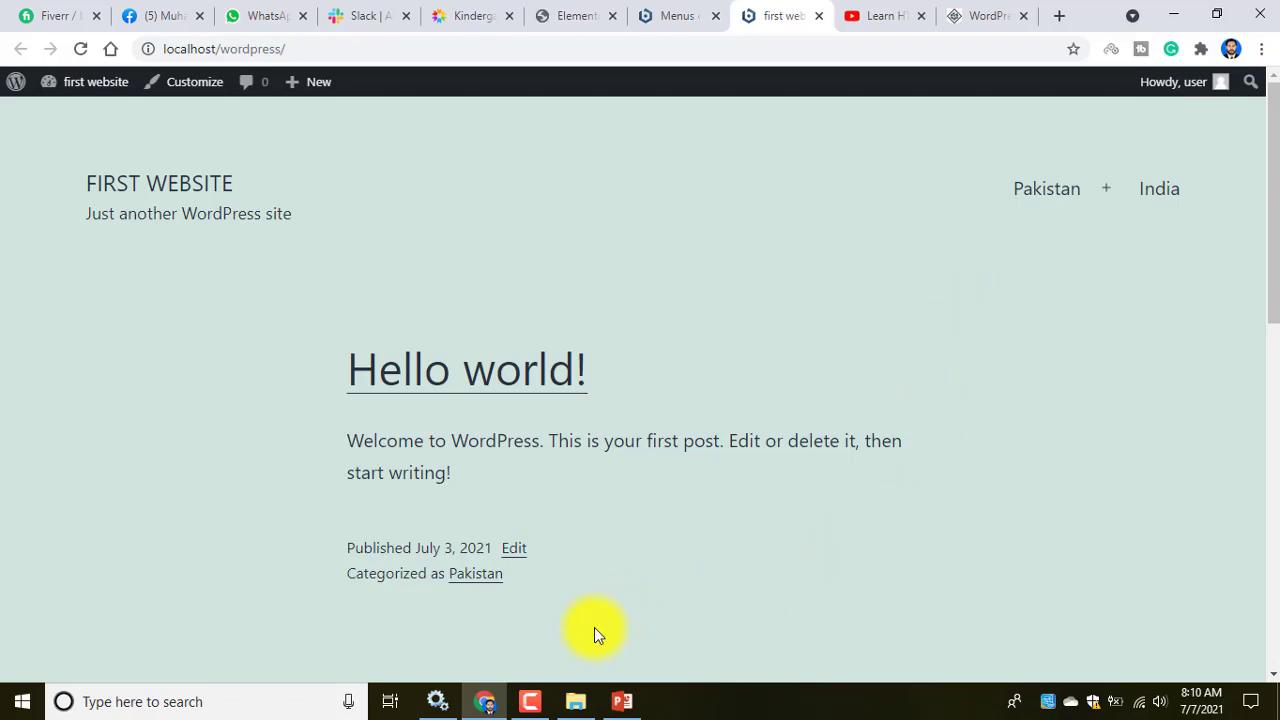
pyautogui.click(530, 701)
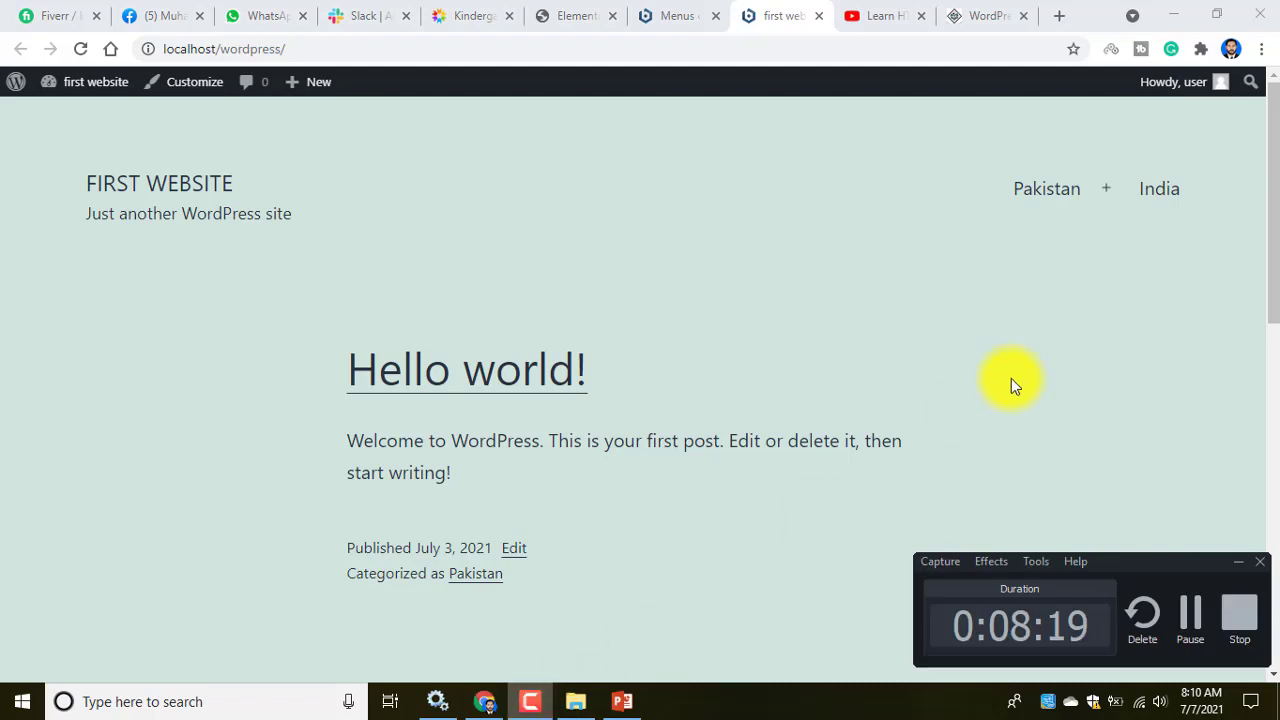